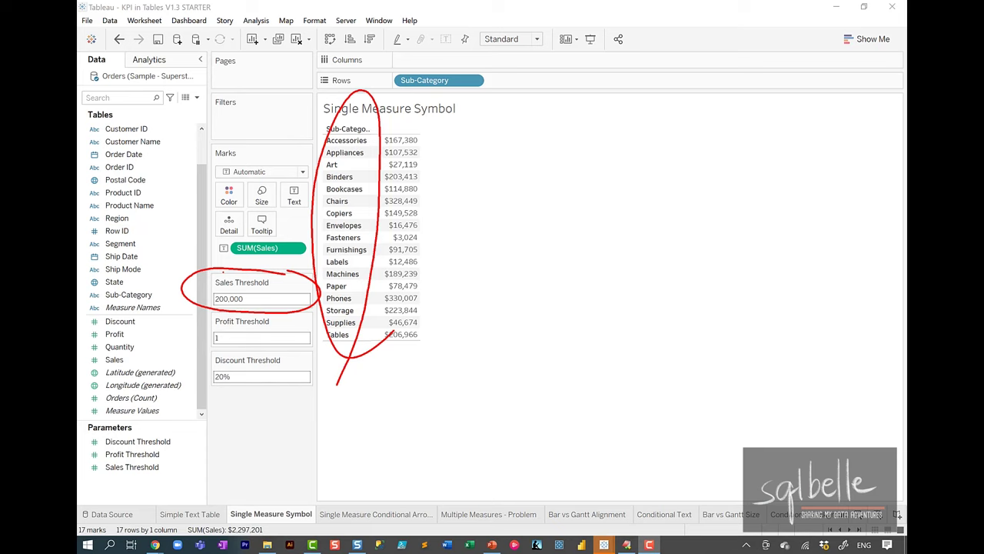
# Switch to the browser and copy the black circle symbol (●) from the popular characters on copychar.cc.
pyautogui.hotkey('alt', 'Tab')
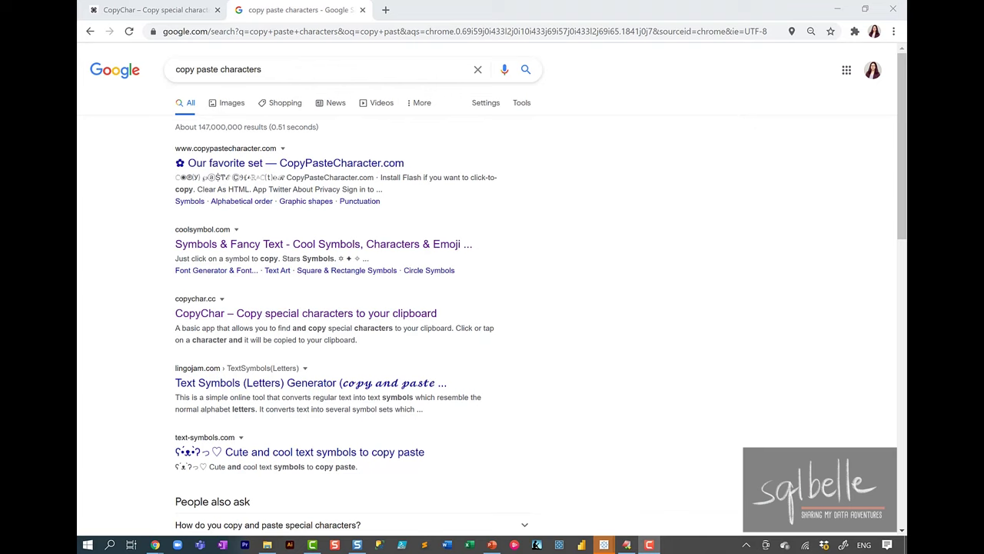
pyautogui.hotkey('ctrl', '1')
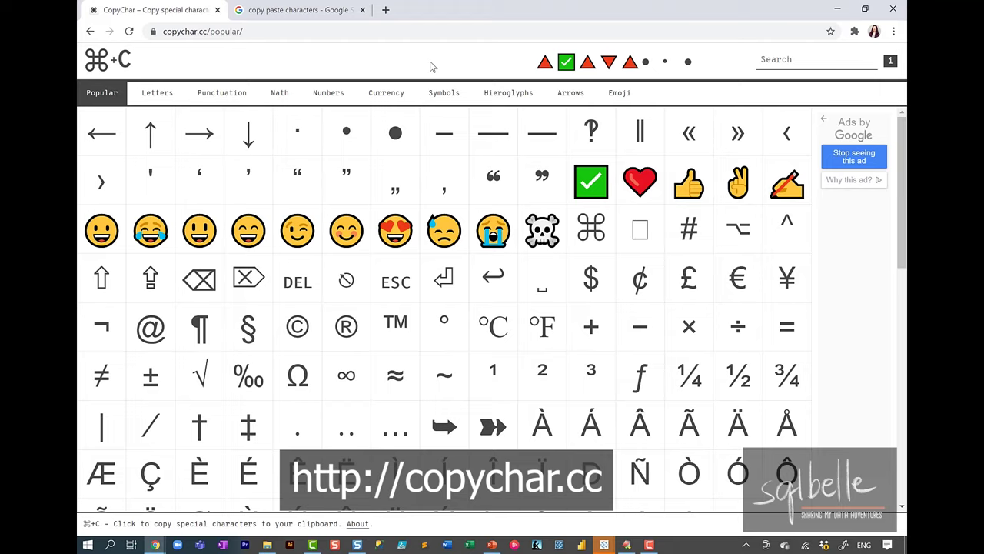
pyautogui.click(396, 137)
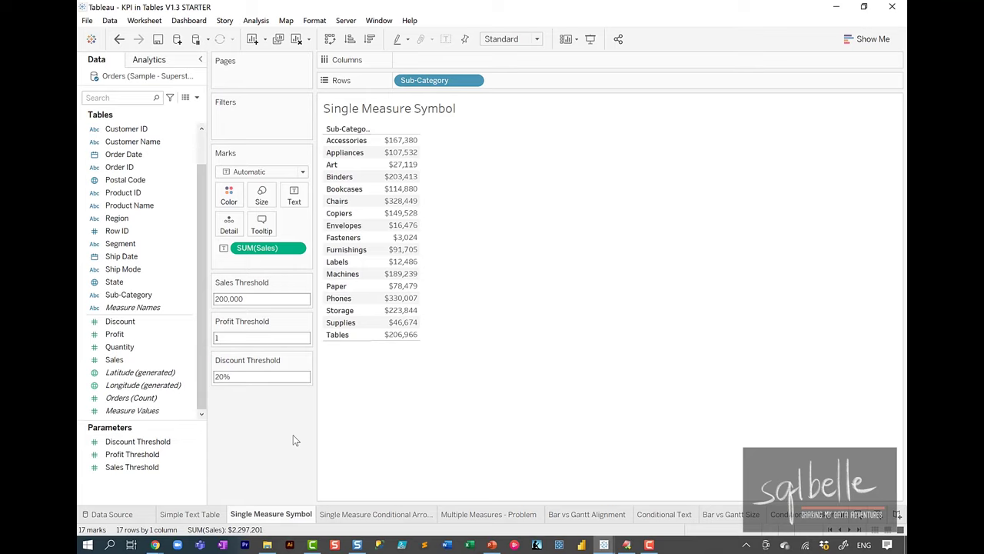
# Back in Tableau, start a new calculated field named "Sales Threshold Circle".
pyautogui.click(197, 98)
pyautogui.click(179, 112)
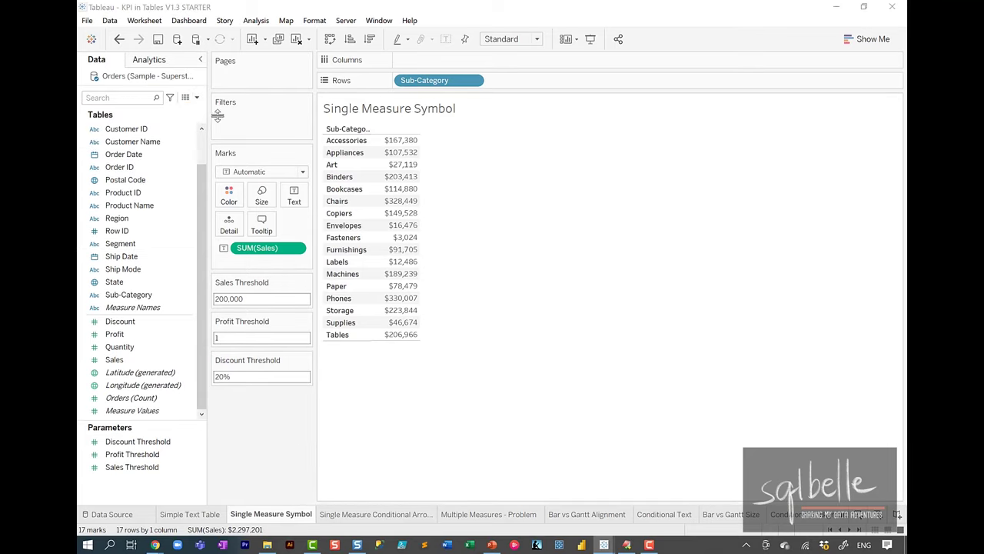
pyautogui.moveTo(477, 80); pyautogui.dragTo(509, 242)
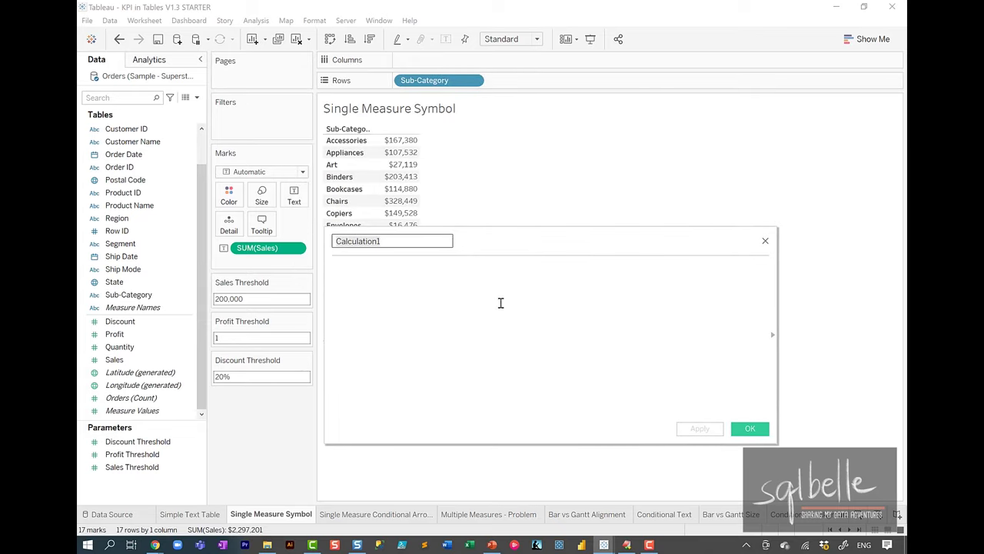
pyautogui.write('Sales Thresh')
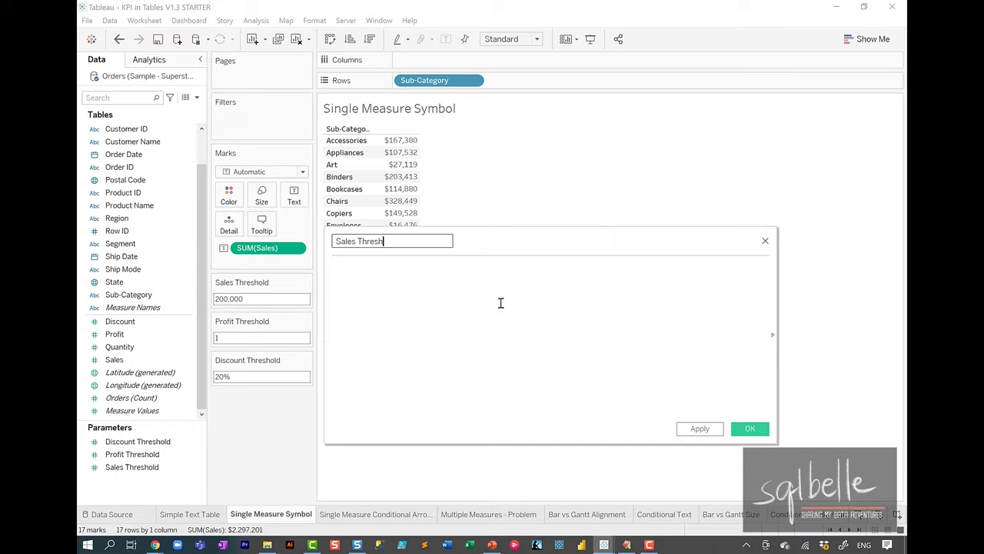
pyautogui.write('old Circle')
# Enter the condition IF SUM([Sales]) >= [Sales Threshold] in the formula, using the Sales measure and the Sales Threshold parameter.
pyautogui.click(474, 297)
pyautogui.write('IF')
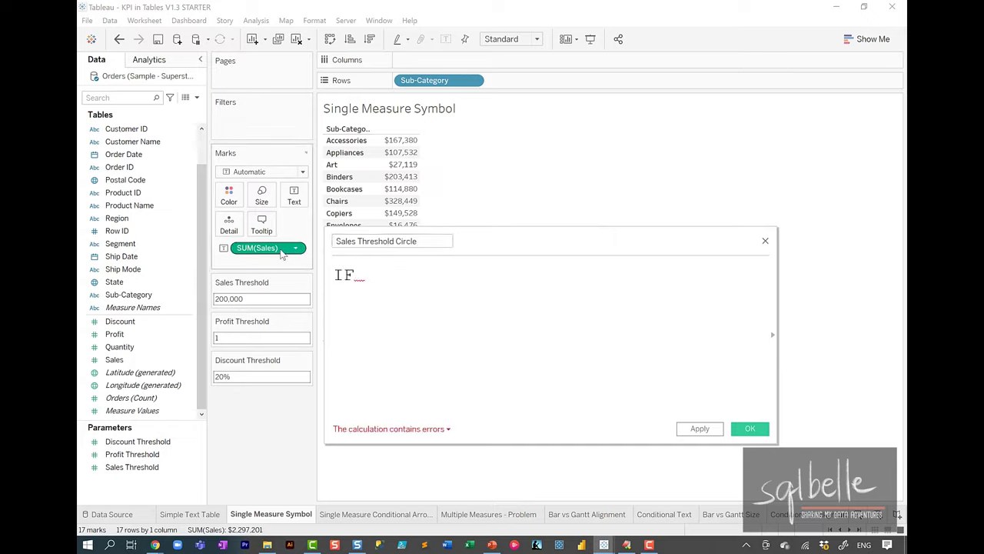
pyautogui.moveTo(282, 254); pyautogui.dragTo(468, 297)
pyautogui.write('>')
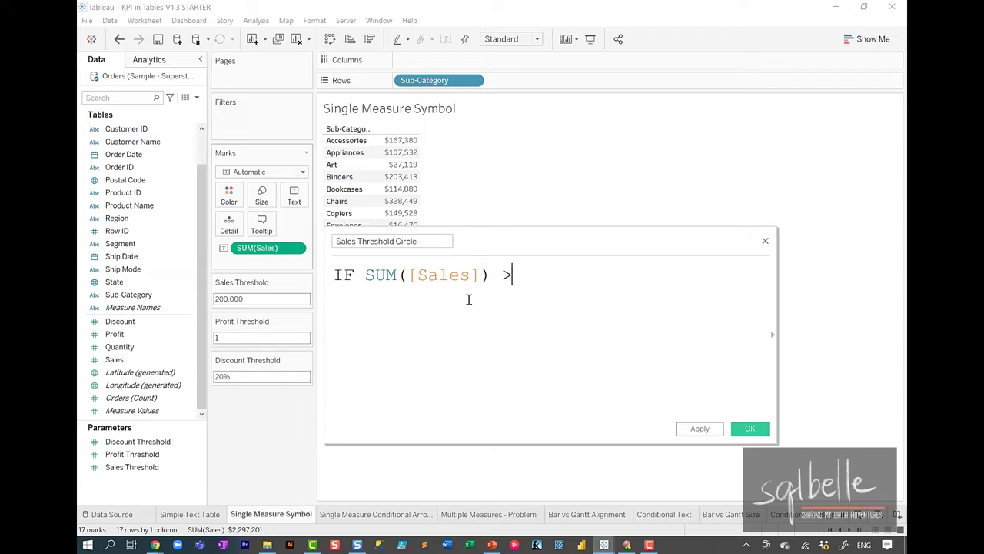
pyautogui.write('=')
pyautogui.click(140, 458)
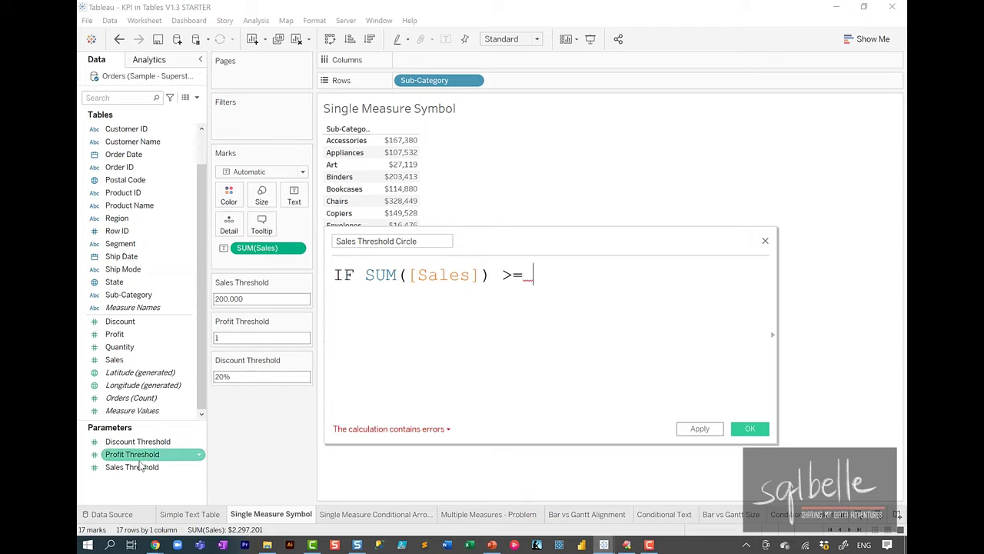
pyautogui.moveTo(141, 466); pyautogui.dragTo(593, 300)
pyautogui.press('Return')
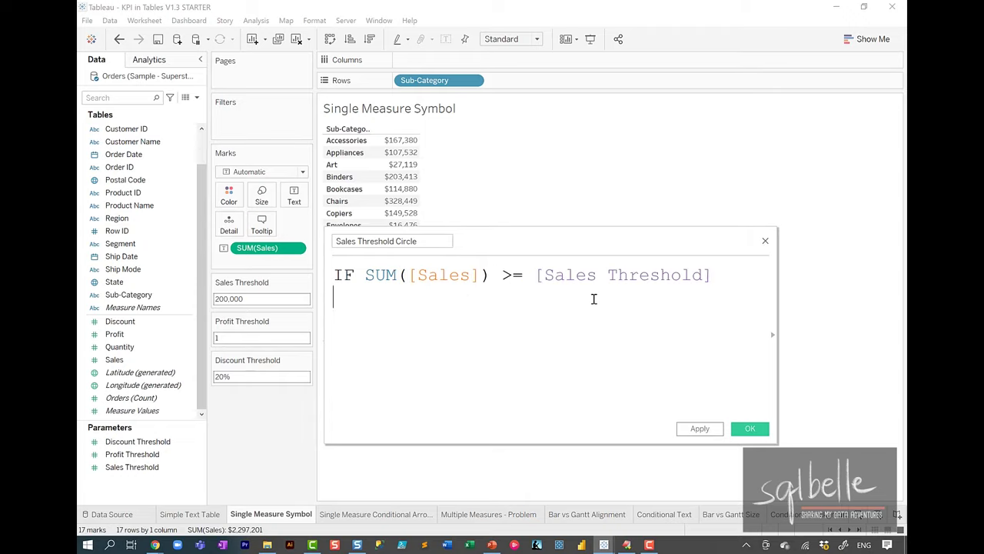
# Complete the formula with THEN "●", ELSE "" and END on separate lines, and save the calculated field.
pyautogui.write('THEN "●"')
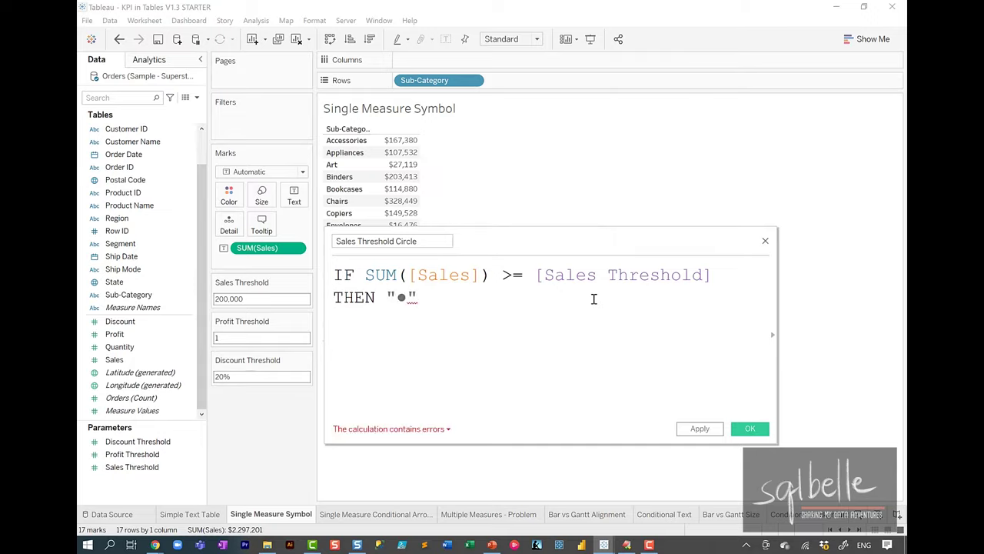
pyautogui.press('Return')
pyautogui.write('ELSE ""')
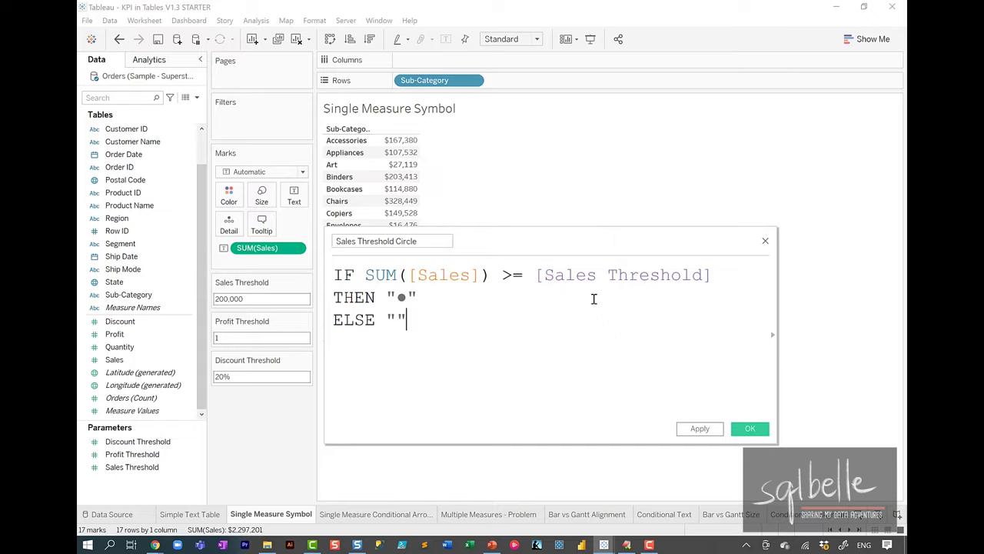
pyautogui.press('Return')
pyautogui.write('END')
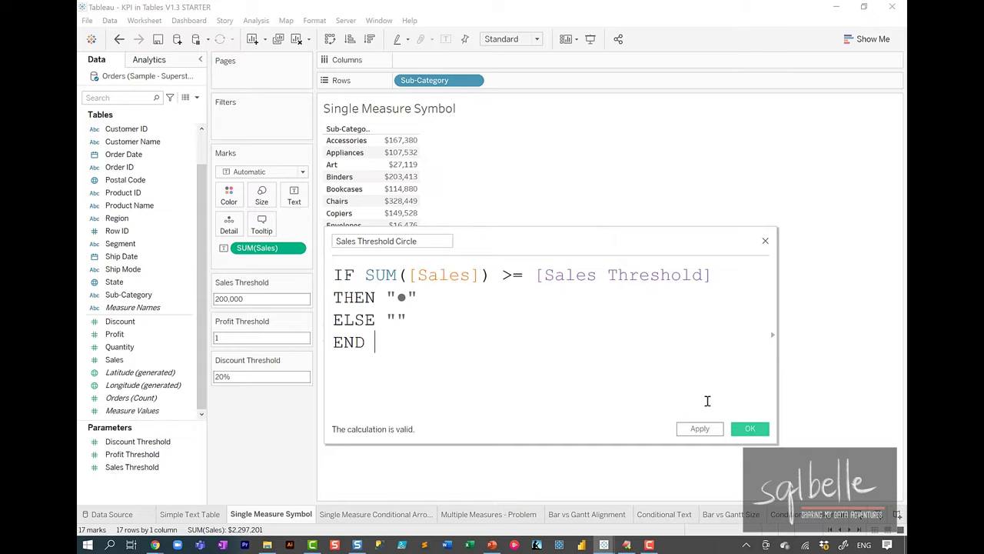
pyautogui.click(700, 428)
pyautogui.click(750, 429)
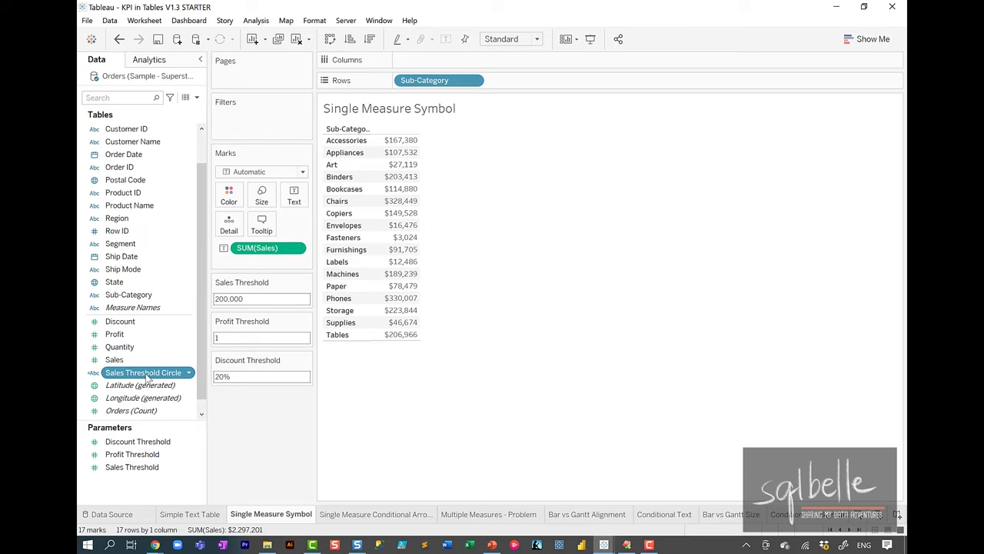
# Add the Sales Threshold Circle field to the text marks of the Single Measure Symbol table.
pyautogui.moveTo(146, 374); pyautogui.dragTo(302, 202)
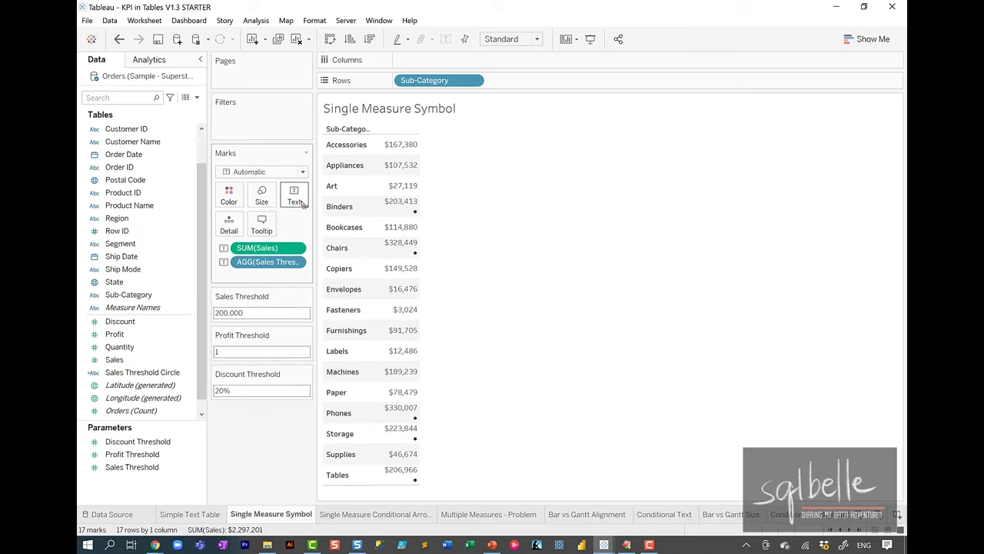
pyautogui.moveTo(305, 247)
pyautogui.mouseDown()
pyautogui.moveTo(290, 253)
pyautogui.moveTo(293, 268)
pyautogui.mouseUp()
pyautogui.moveTo(423, 199)
pyautogui.mouseDown()
pyautogui.moveTo(444, 198)
pyautogui.moveTo(445, 213)
pyautogui.moveTo(377, 207)
pyautogui.mouseUp()
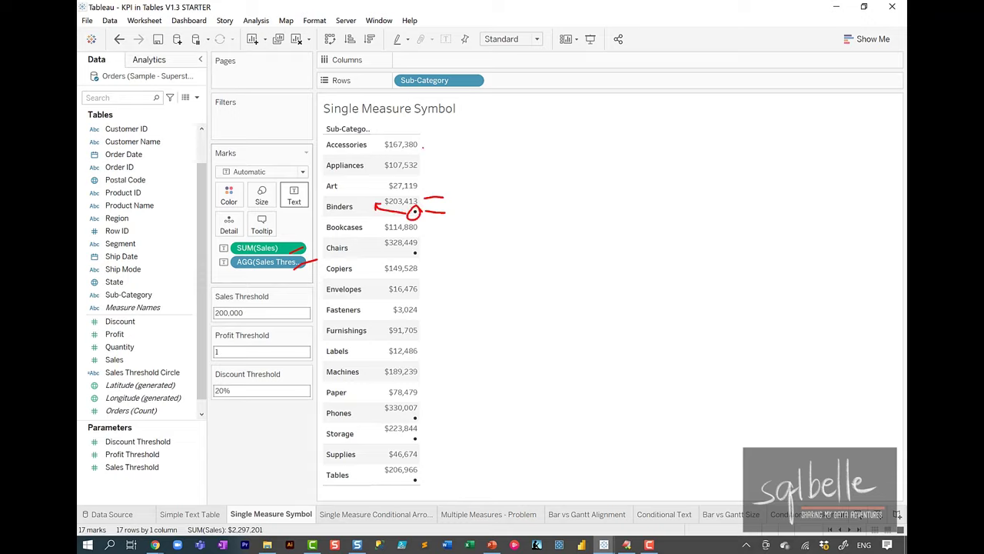
pyautogui.press('Escape')
# Edit the text label so Sales Threshold Circle comes before SUM(Sales) on the same line.
pyautogui.click(294, 195)
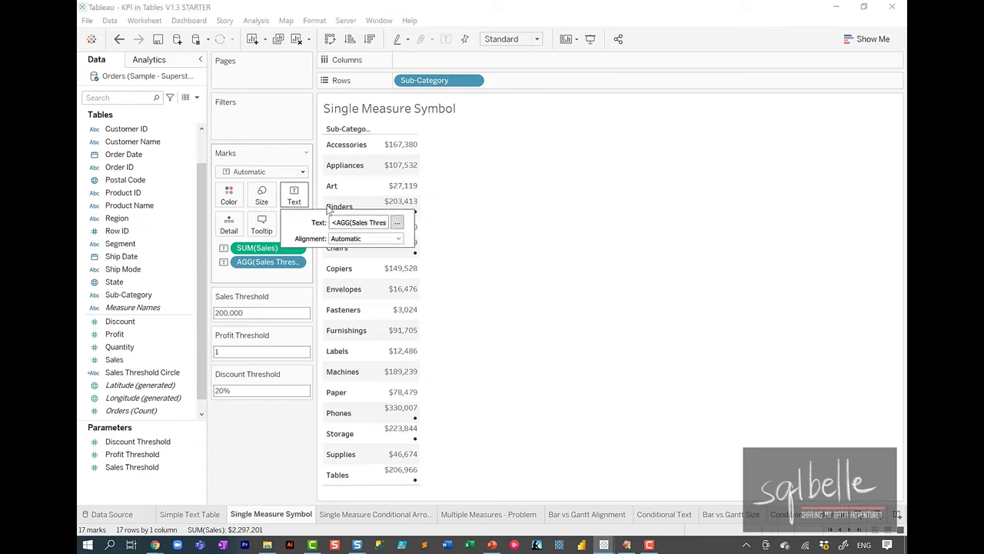
pyautogui.click(397, 222)
pyautogui.moveTo(692, 193); pyautogui.dragTo(638, 190)
pyautogui.click(724, 182)
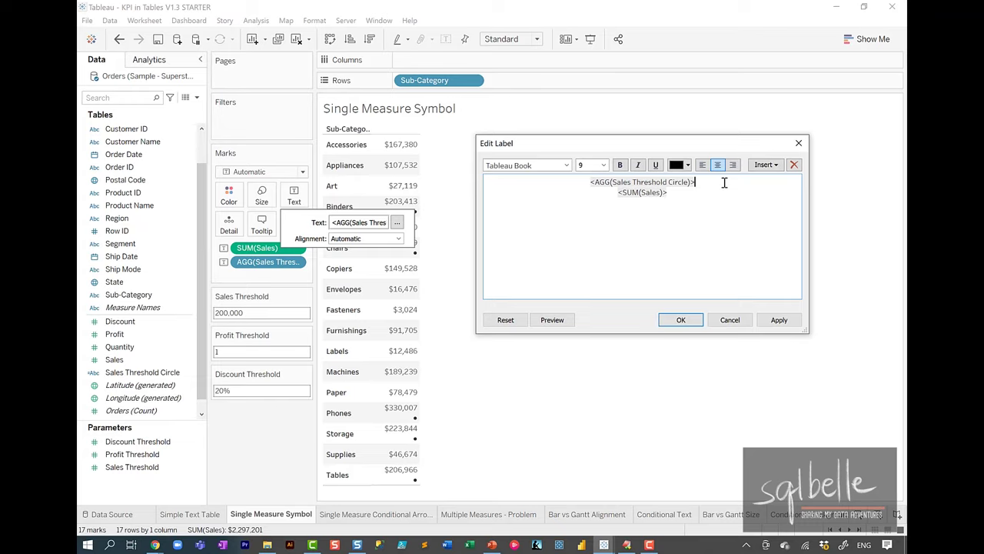
pyautogui.press('Delete')
# Format the Sales Threshold Circle part of the label in bold orange and apply the label.
pyautogui.moveTo(670, 182); pyautogui.dragTo(566, 181)
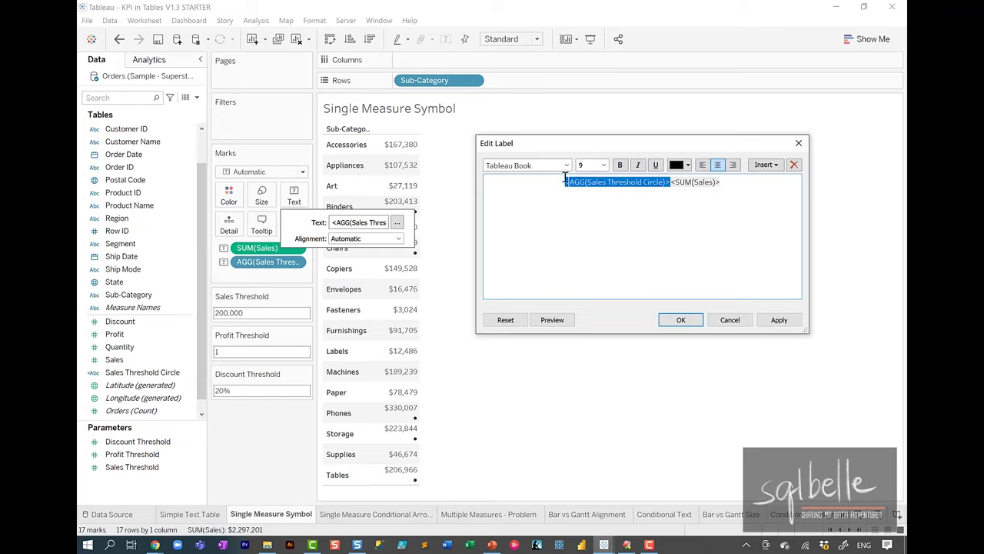
pyautogui.click(683, 167)
pyautogui.click(699, 177)
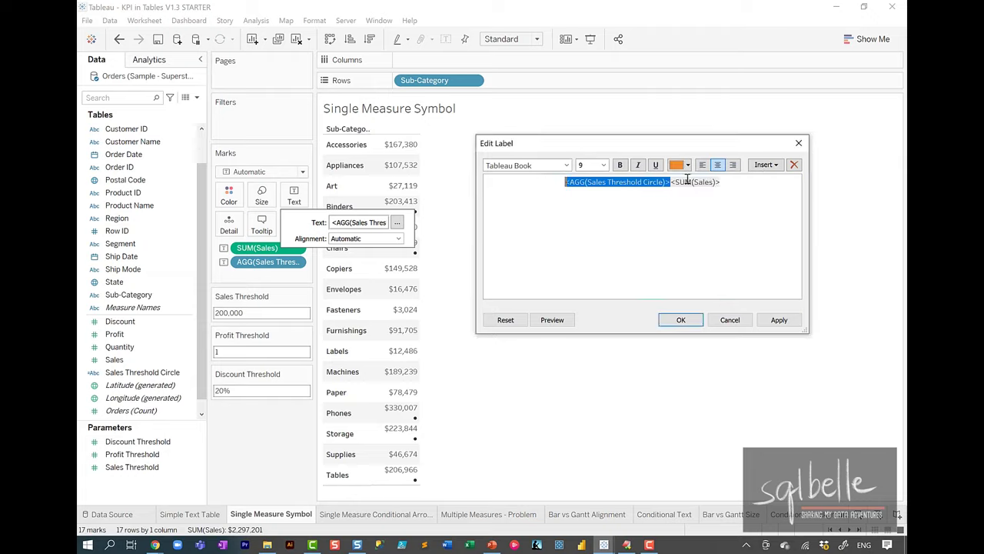
pyautogui.click(620, 164)
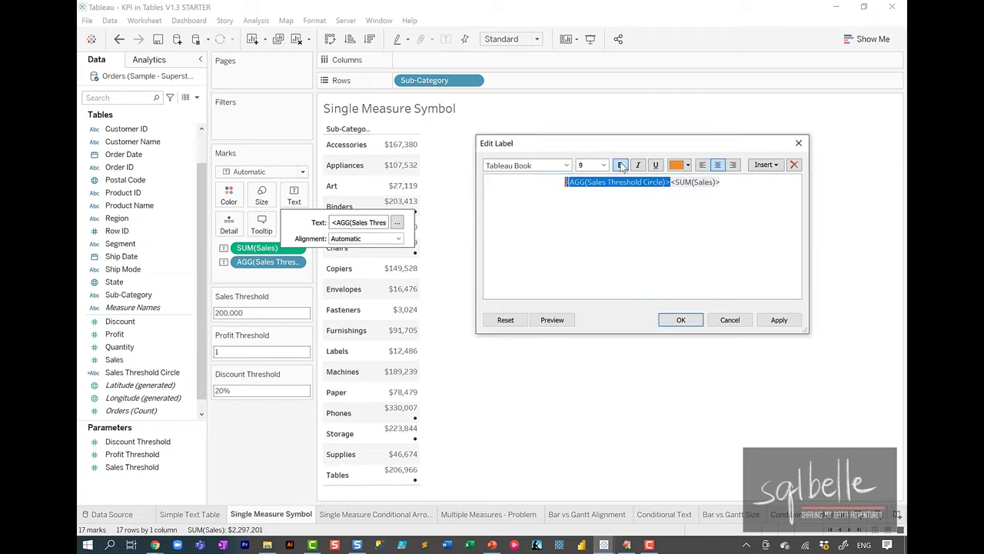
pyautogui.click(681, 320)
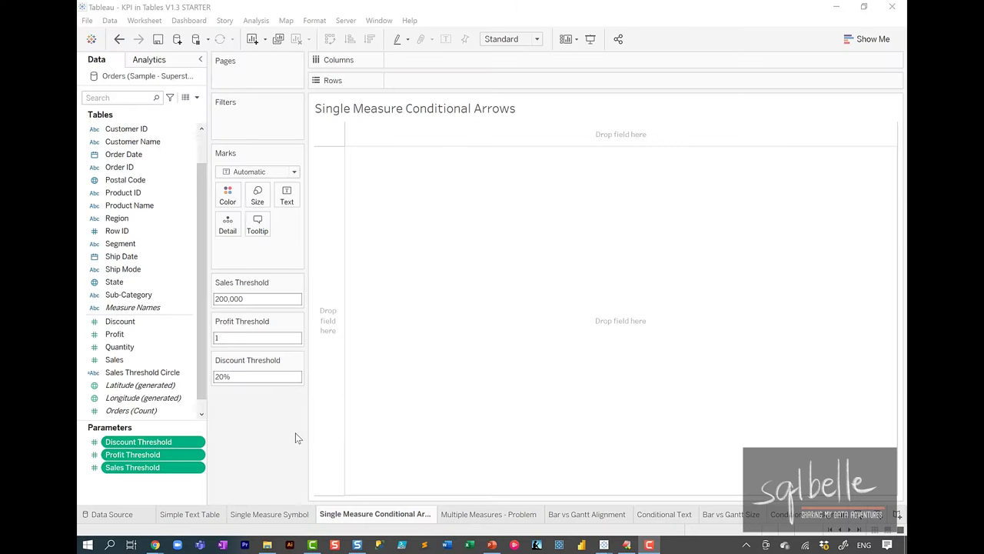
# On the Single Measure Conditional Arrows sheet, build a text table of Profit with Sub-Category as rows.
pyautogui.moveTo(129, 295); pyautogui.dragTo(510, 84)
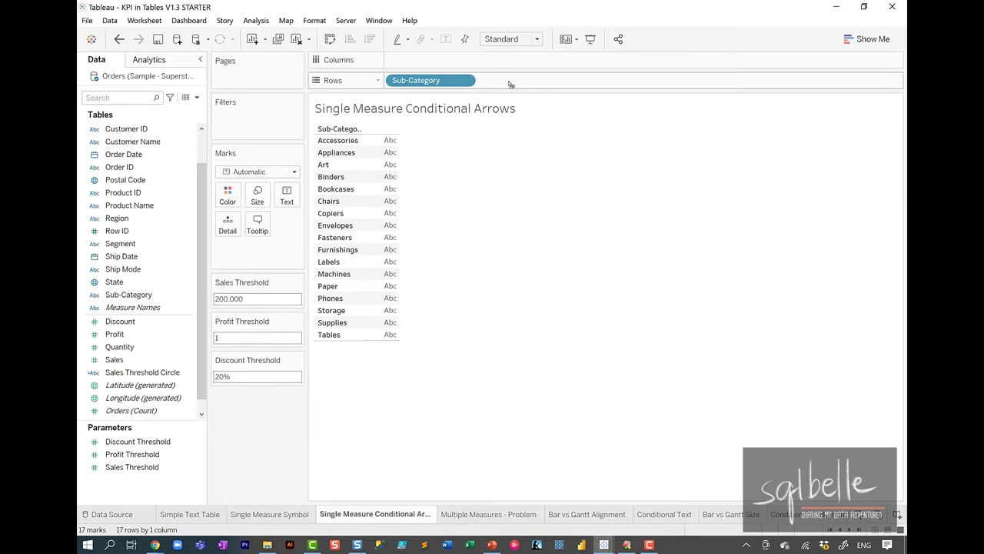
pyautogui.doubleClick(150, 335)
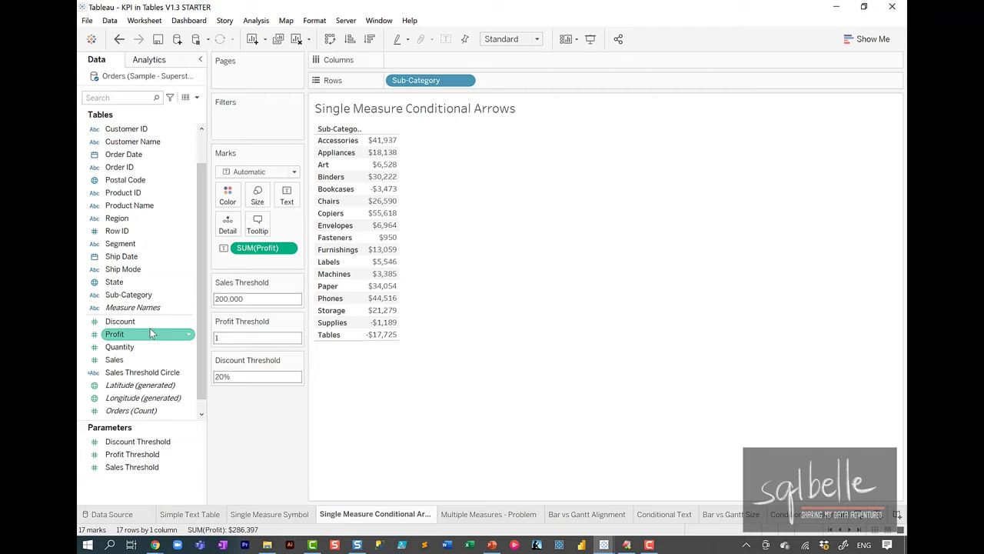
# Start a calculated field named "Profit Threshold - Up Arrow" and copy the up-triangle symbol from copychar.cc.
pyautogui.click(194, 98)
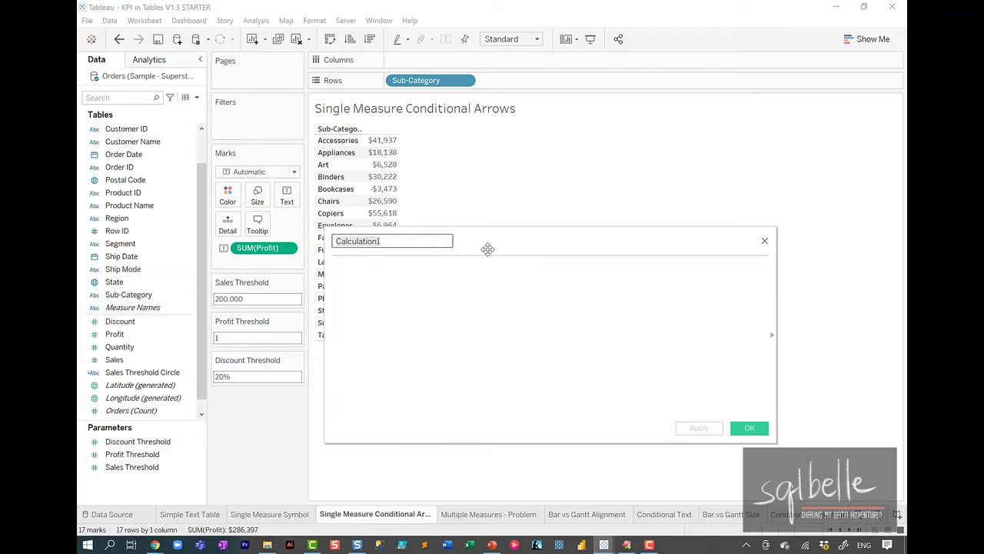
pyautogui.write('Pro')
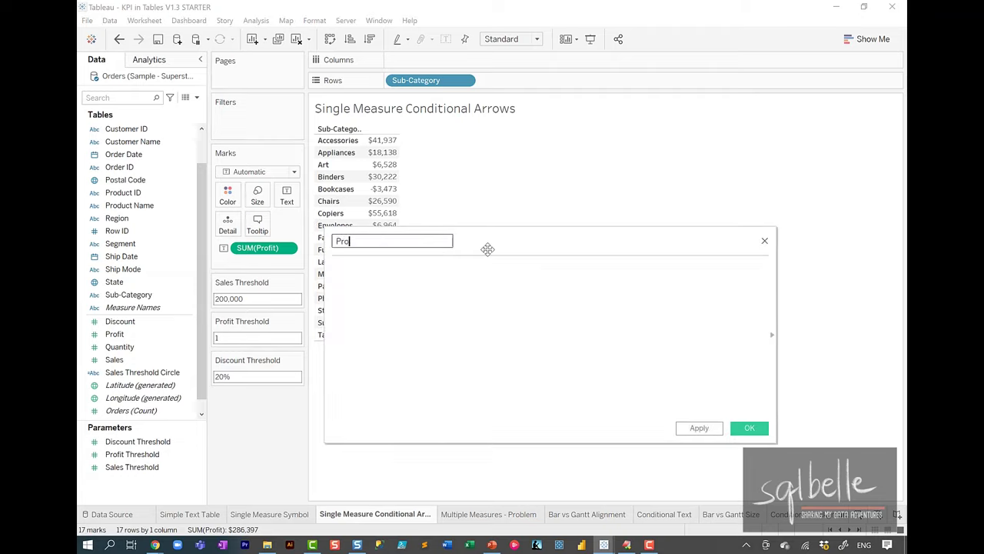
pyautogui.write('fit Threshold - Up Arrow')
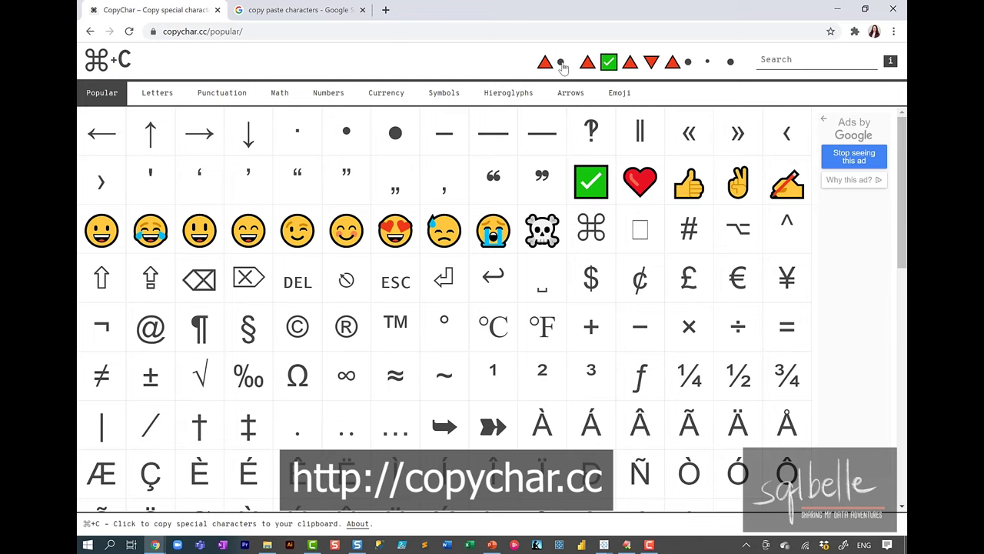
pyautogui.click(566, 62)
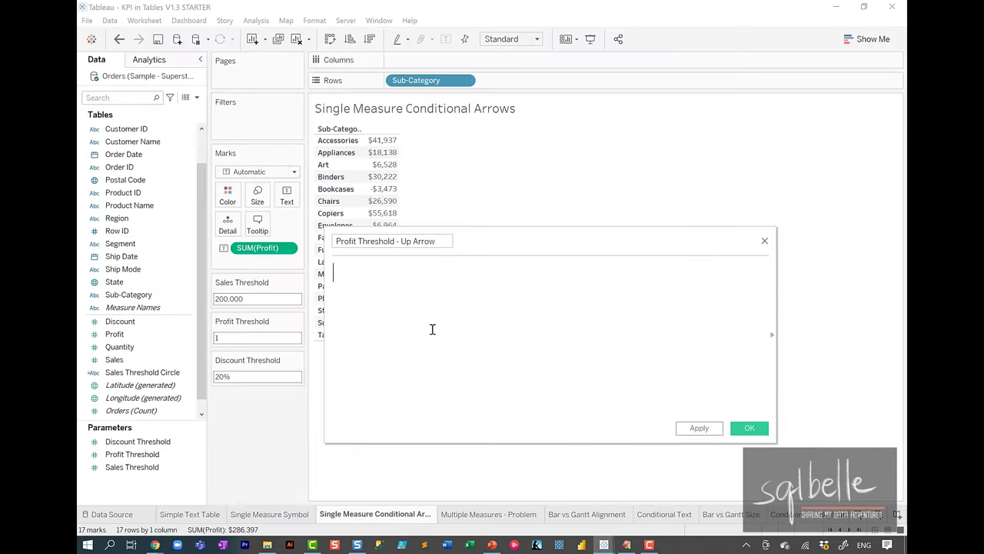
# Write the formula IF SUM([Profit]) > [Profit Threshold] THEN "▲" END with the copied symbol, and save the calculated field.
pyautogui.write('IF SUM([Profit]) >')
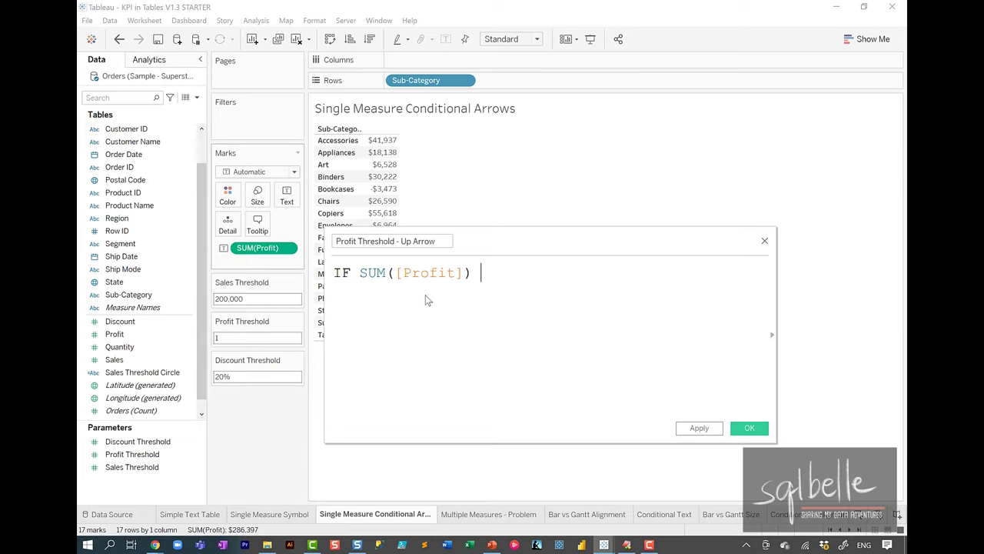
pyautogui.moveTo(127, 454); pyautogui.dragTo(538, 309)
pyautogui.press('Return')
pyautogui.write('THEN "')
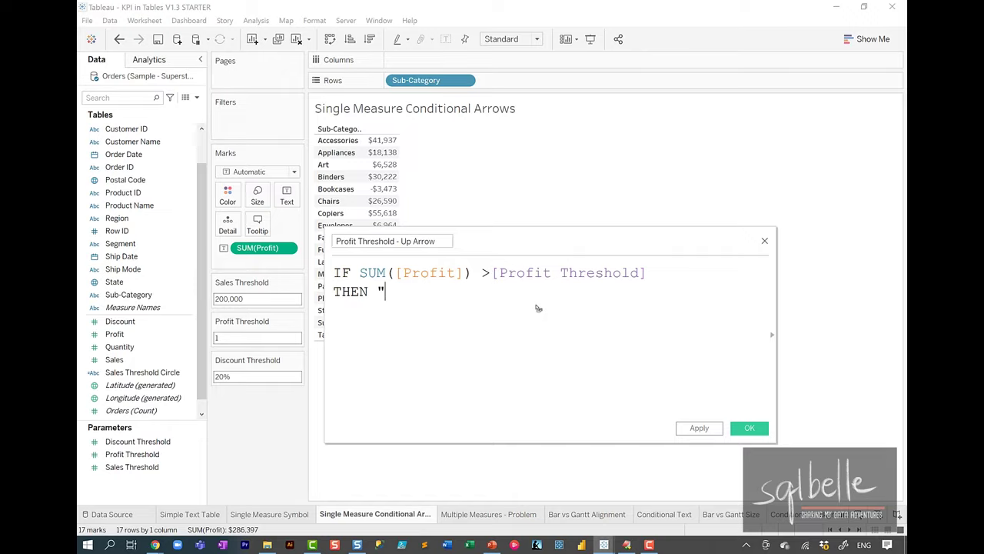
pyautogui.hotkey('ctrl', 'v')
pyautogui.write('"')
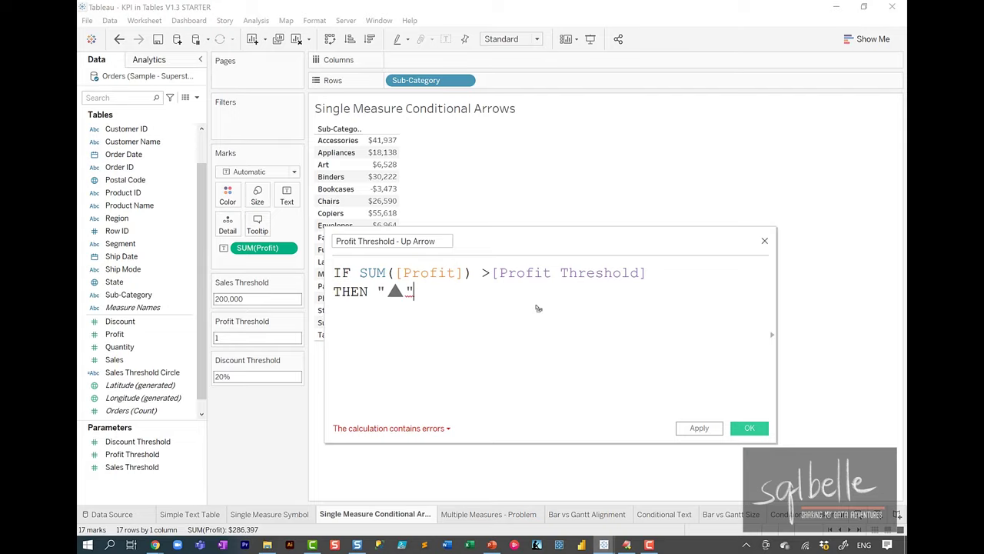
pyautogui.press('Return')
pyautogui.write('END')
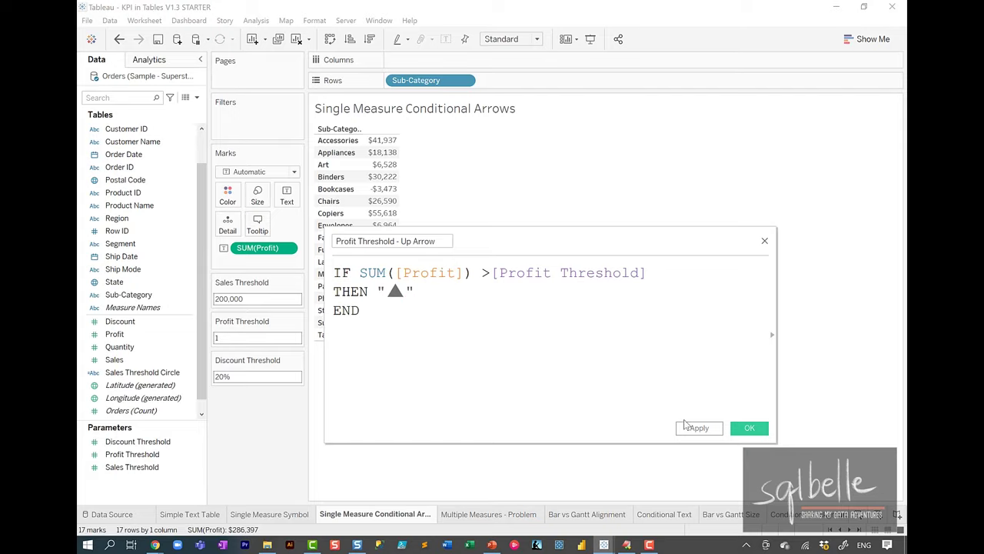
pyautogui.click(748, 428)
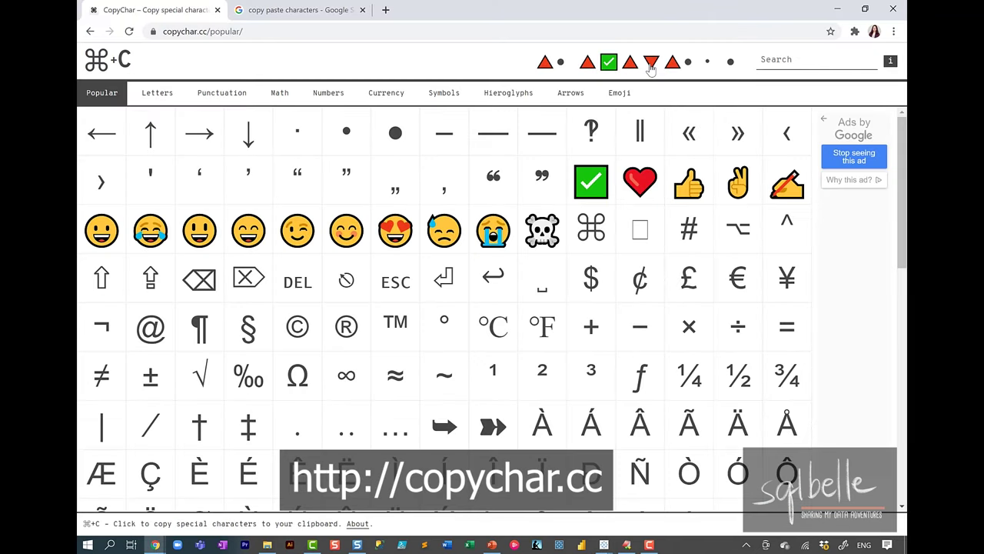
# Copy the down-triangle symbol from copychar.cc and duplicate the Profit Threshold - Up Arrow calculated field in Tableau.
pyautogui.click(651, 63)
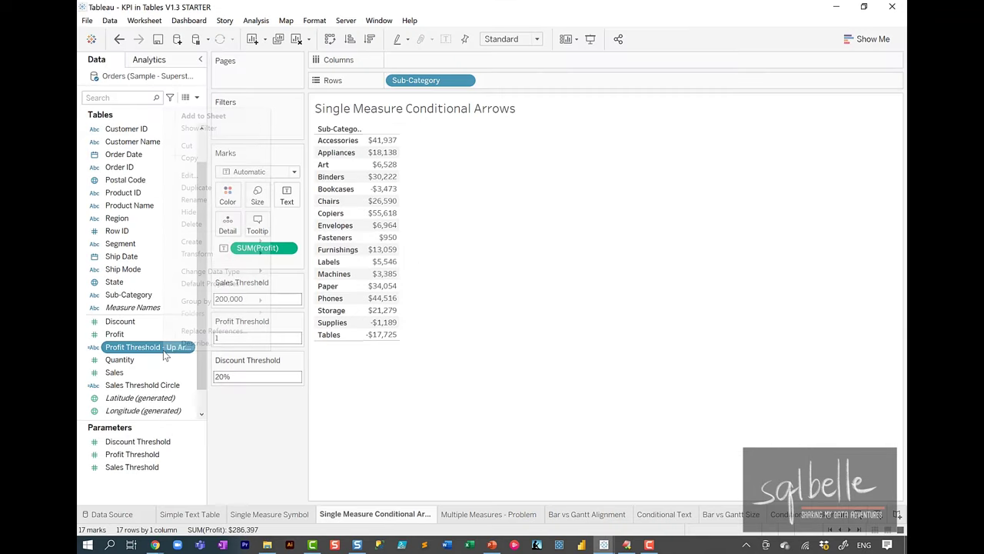
pyautogui.rightClick(163, 350)
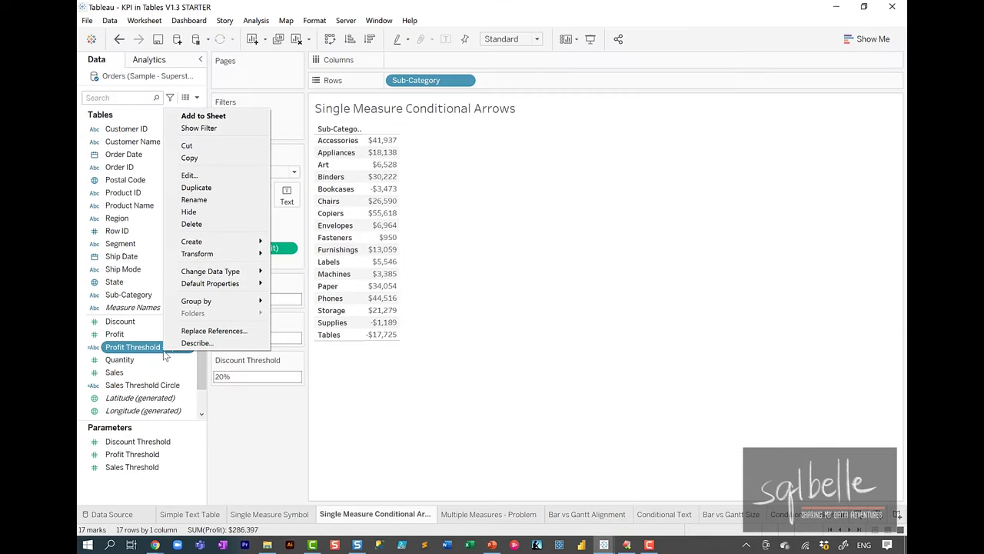
pyautogui.click(225, 187)
# Open the duplicated calculated field for editing and rename it "Profit Threshold - Down Arrow".
pyautogui.rightClick(204, 360)
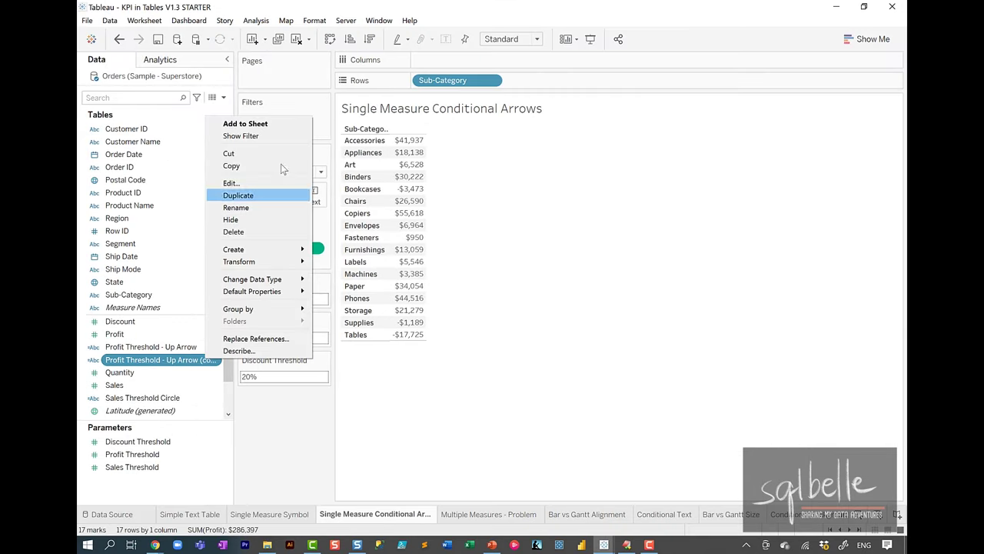
pyautogui.click(271, 181)
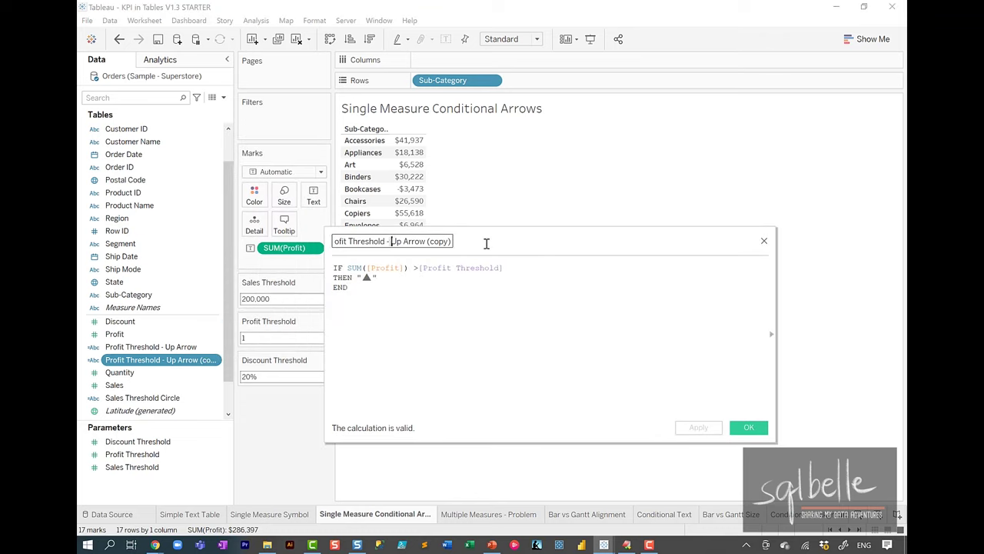
pyautogui.press('BackSpace')
pyautogui.press('BackSpace')
pyautogui.press('BackSpace')
pyautogui.press('BackSpace')
pyautogui.press('BackSpace')
pyautogui.press('BackSpace')
pyautogui.press('BackSpace')
pyautogui.press('BackSpace')
pyautogui.press('BackSpace')
pyautogui.press('BackSpace')
pyautogui.press('BackSpace')
pyautogui.press('BackSpace')
pyautogui.press('BackSpace')
pyautogui.press('BackSpace')
pyautogui.press('BackSpace')
pyautogui.write('Down Arrow')
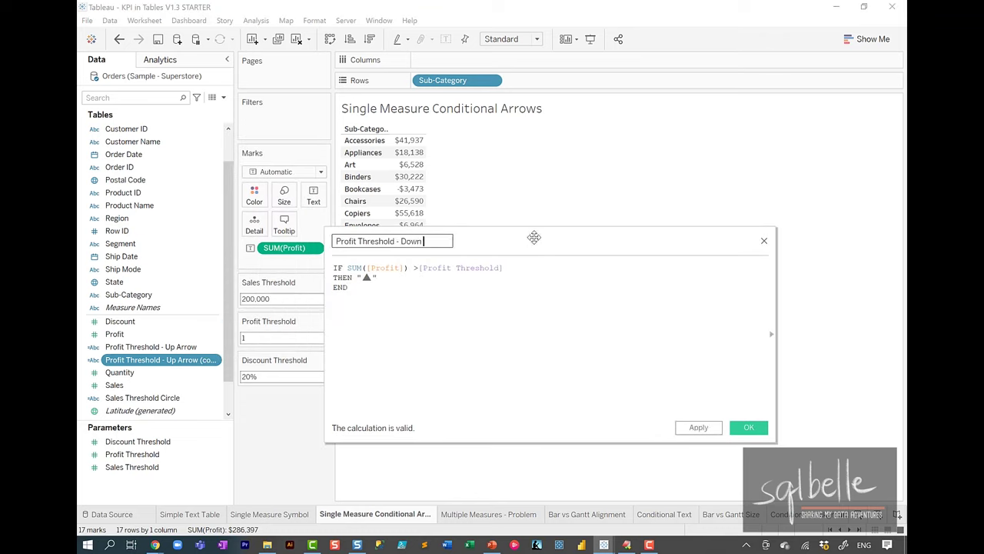
# Change the formula to IF SUM([Profit]) <[Profit Threshold] THEN "▼" END with the copied symbol, and save the calculated field.
pyautogui.click(497, 297)
pyautogui.scroll(3, 497, 297)
pyautogui.moveTo(486, 271); pyautogui.dragTo(475, 271)
pyautogui.write('<')
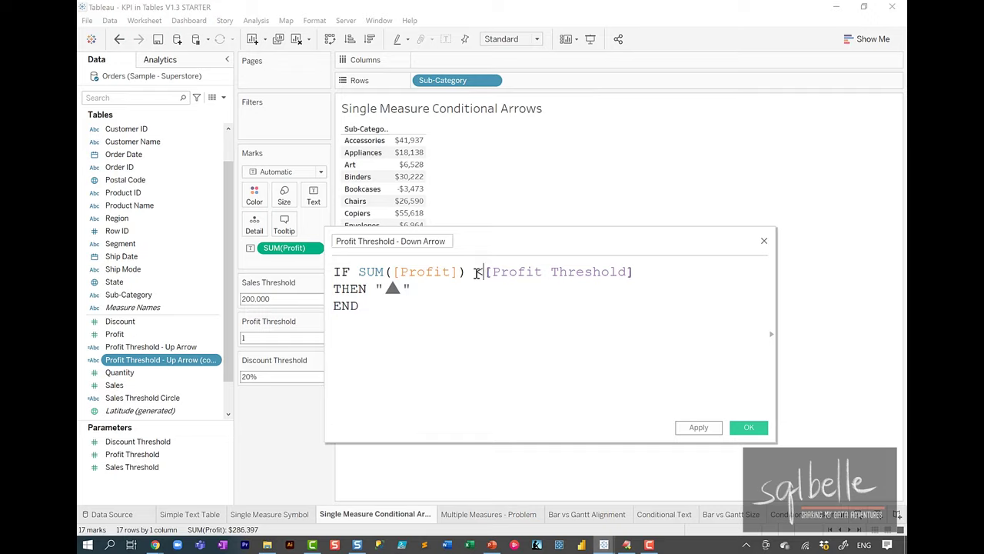
pyautogui.moveTo(403, 289); pyautogui.dragTo(384, 290)
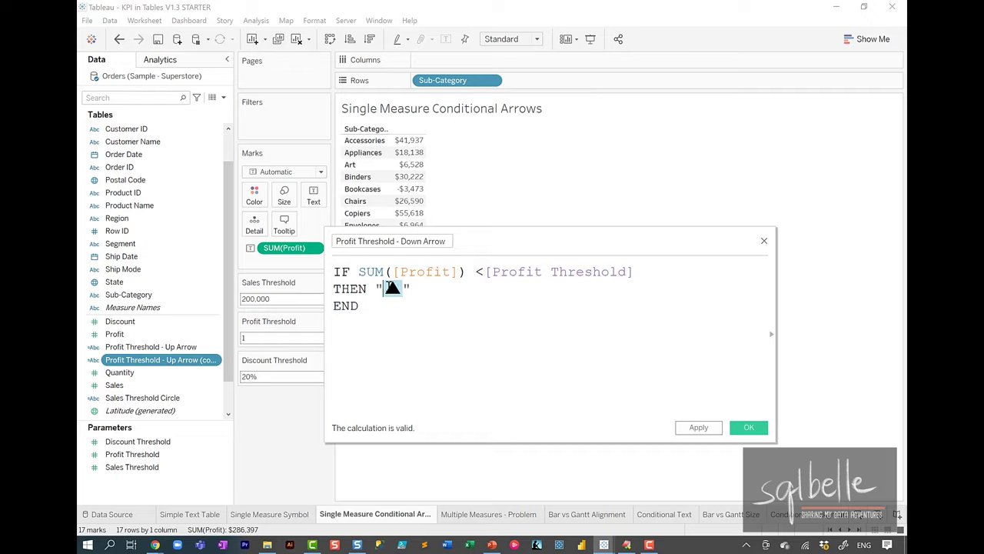
pyautogui.hotkey('ctrl', 'v')
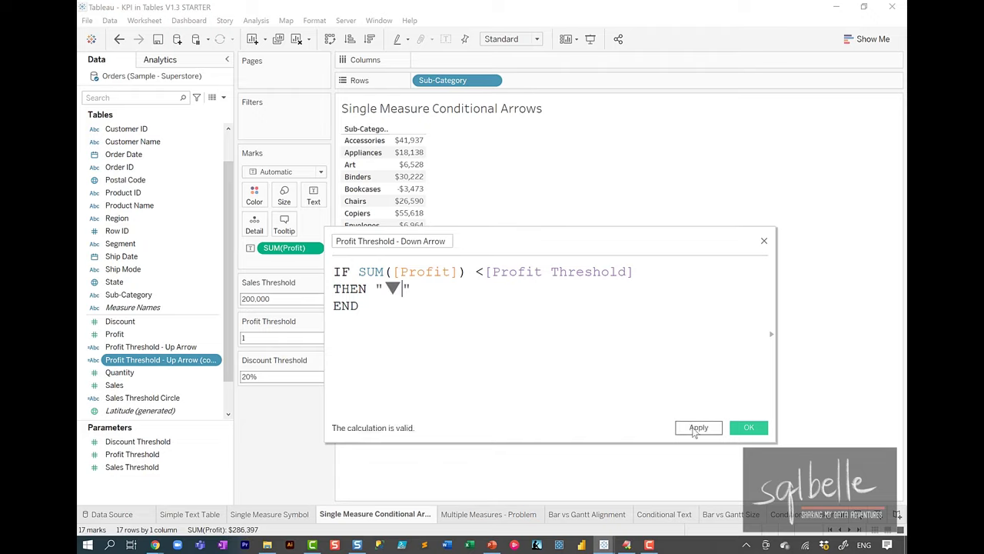
pyautogui.click(748, 429)
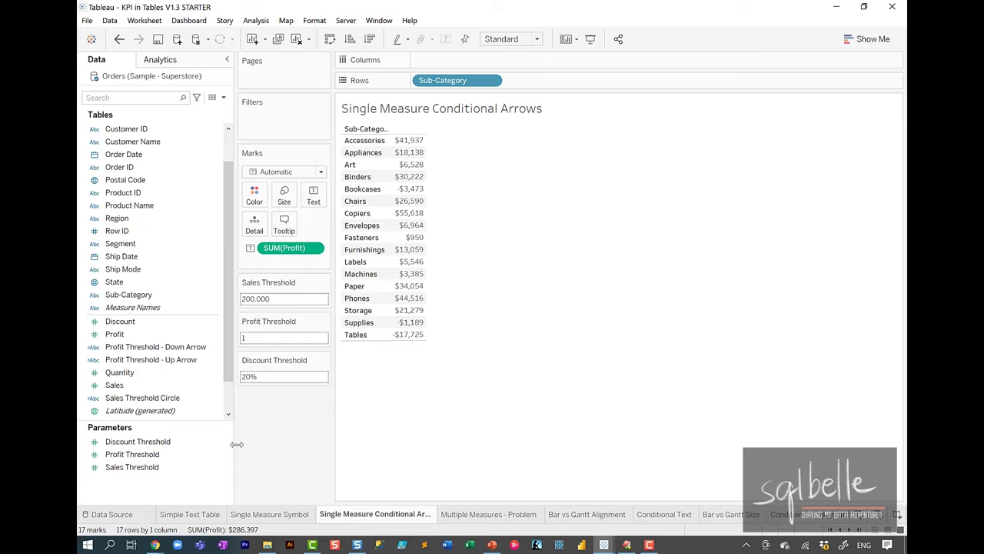
# Add the Profit Threshold - Up Arrow and Profit Threshold - Down Arrow fields to the table's text marks.
pyautogui.click(165, 358)
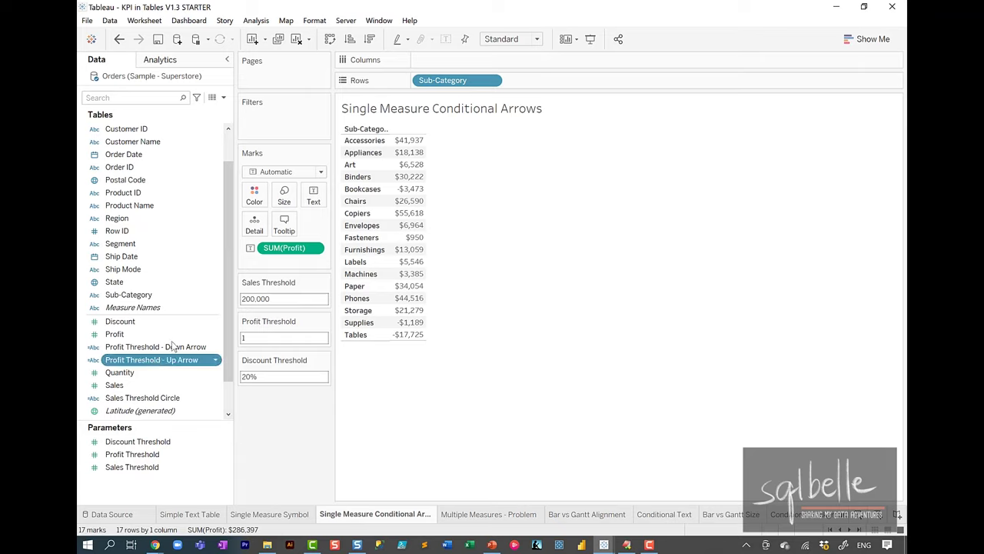
pyautogui.moveTo(157, 359); pyautogui.dragTo(311, 198)
pyautogui.click(185, 350)
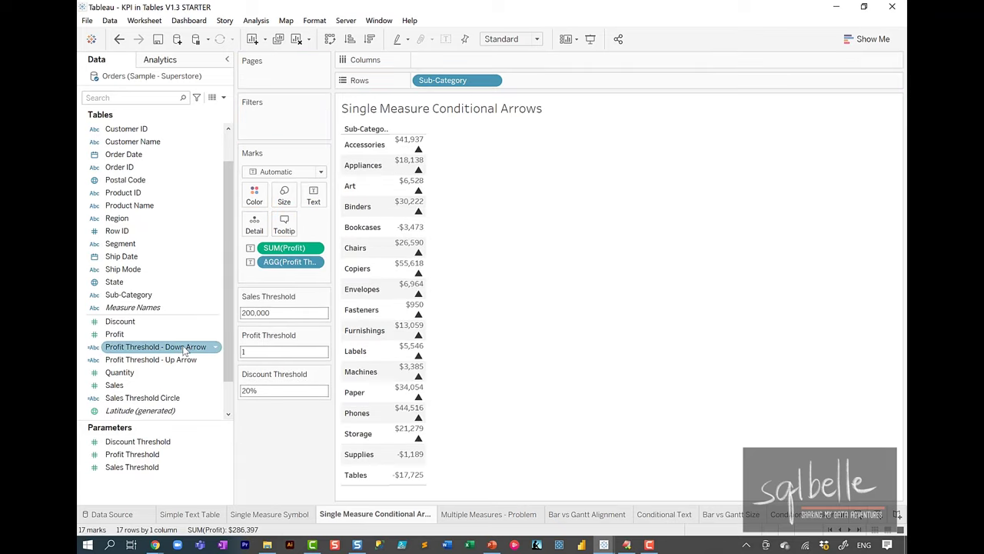
pyautogui.moveTo(185, 350); pyautogui.dragTo(316, 198)
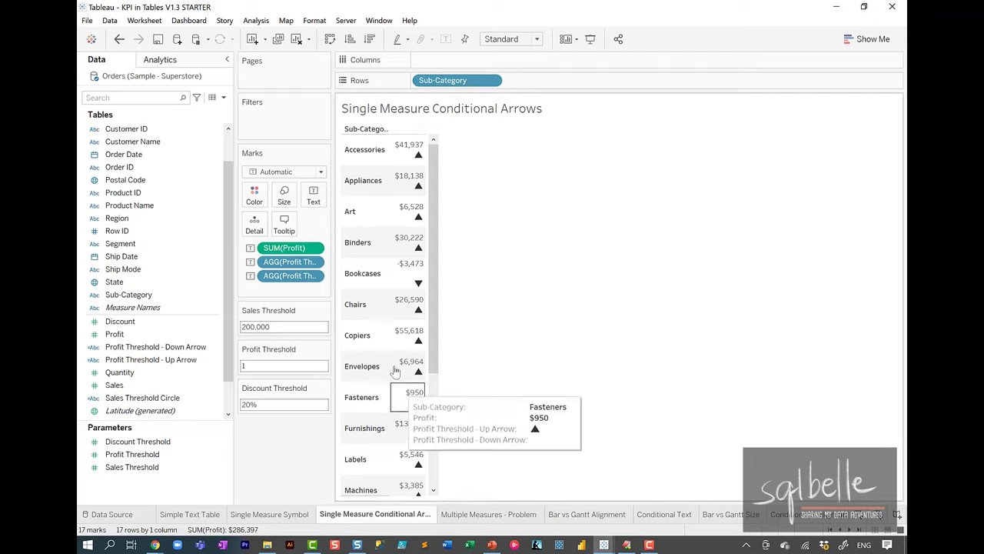
# Edit the text label so that SUM(Profit) and the two arrow fields sit on a single line.
pyautogui.click(313, 198)
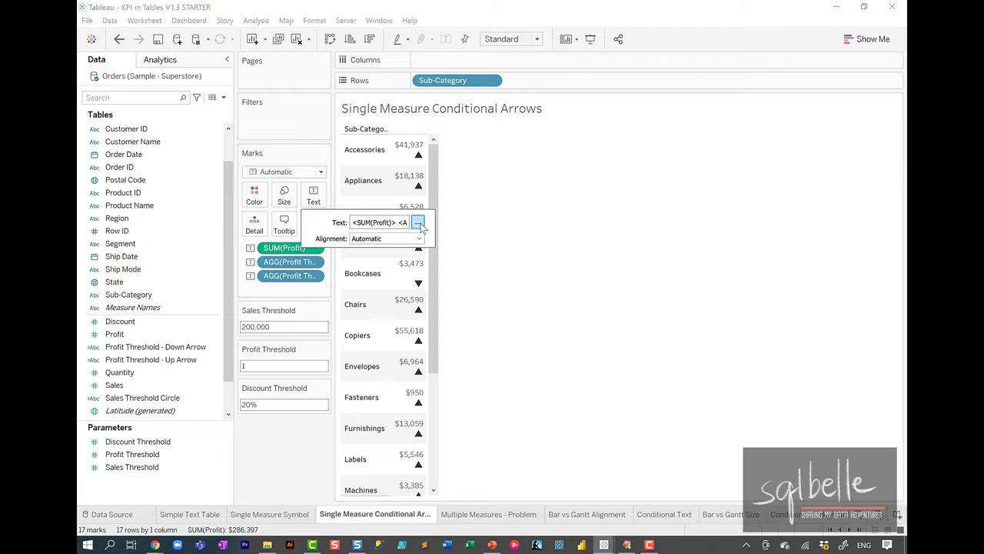
pyautogui.click(419, 223)
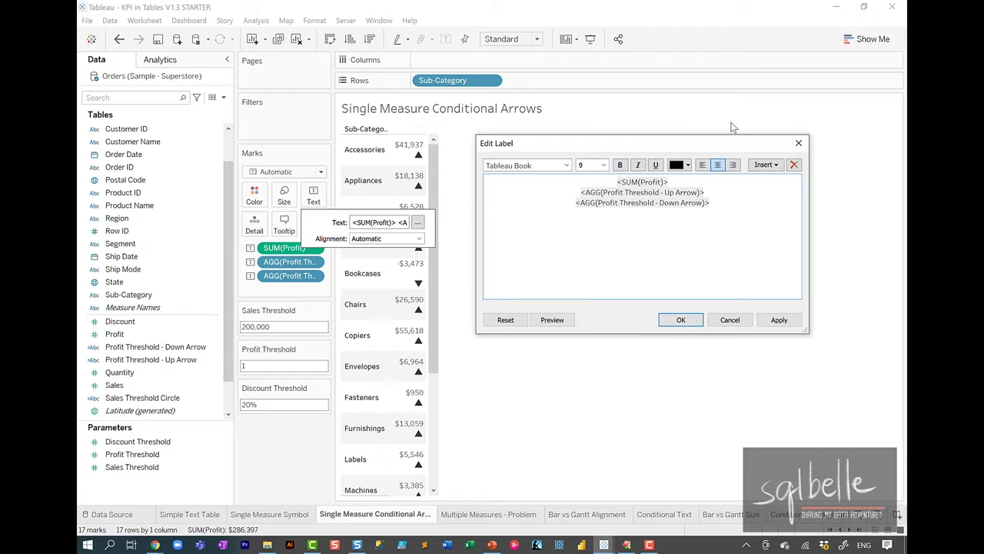
pyautogui.click(693, 183)
pyautogui.press('Delete')
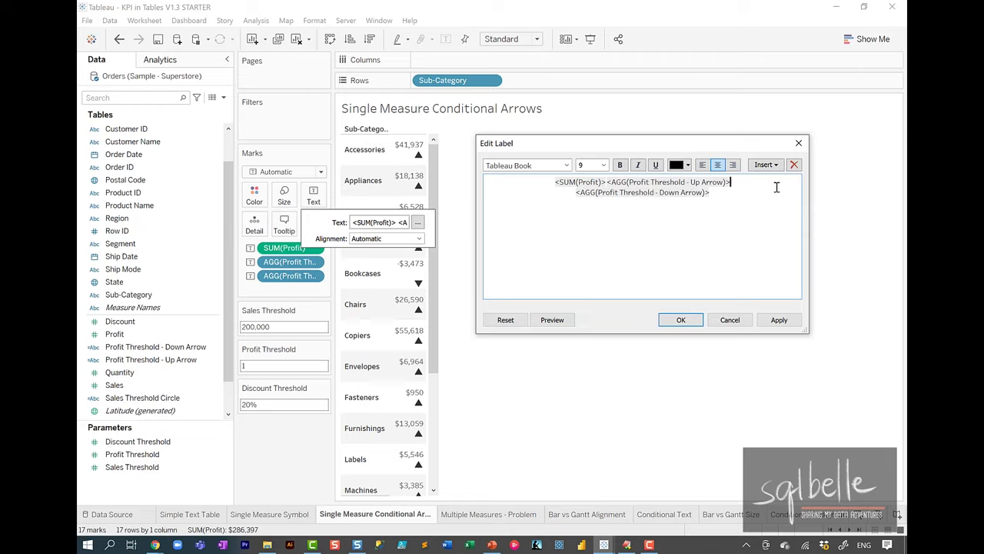
pyautogui.press('Delete')
# Color the Up Arrow part of the label blue and the Down Arrow part dark orange, and accept the label.
pyautogui.keyDown('shift'); pyautogui.click(541, 182); pyautogui.keyUp('shift')
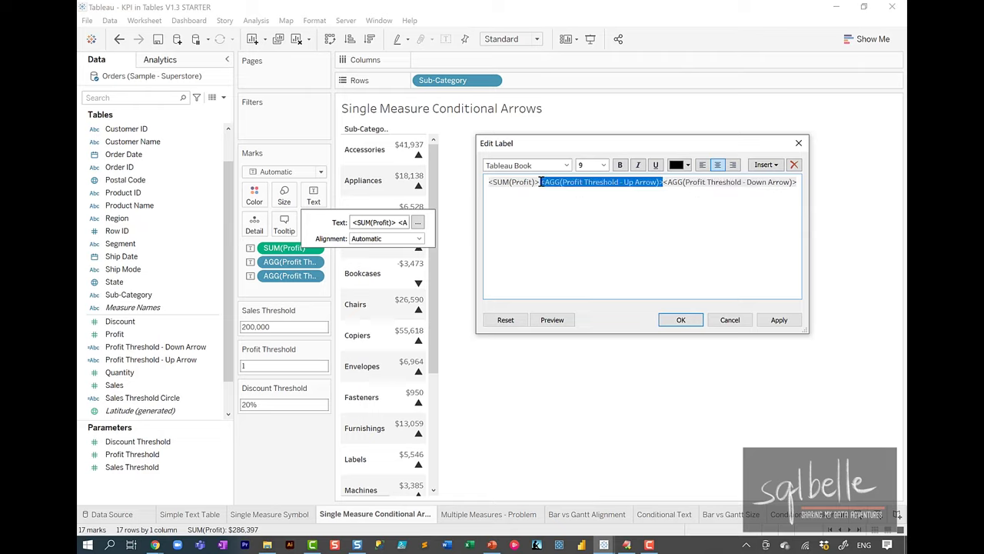
pyautogui.click(689, 167)
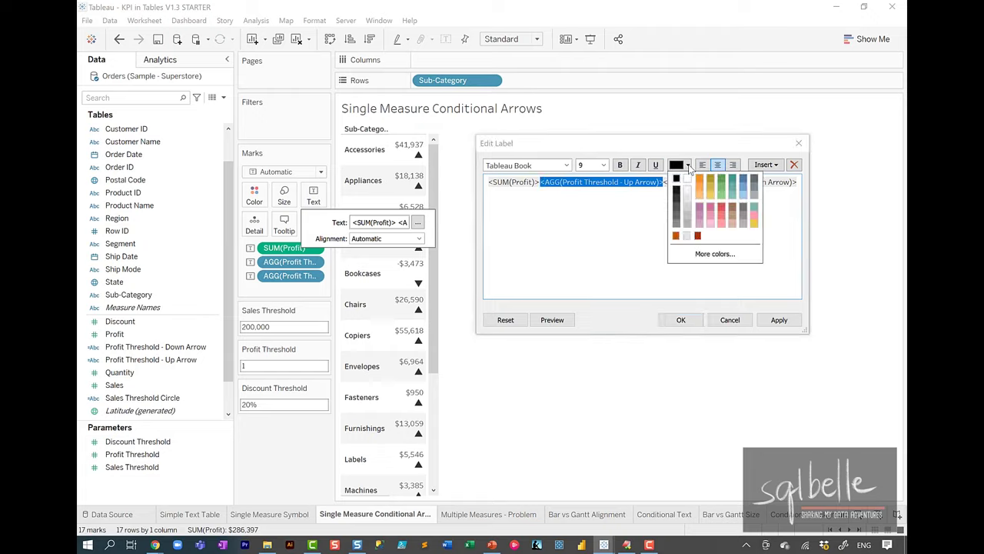
pyautogui.click(745, 179)
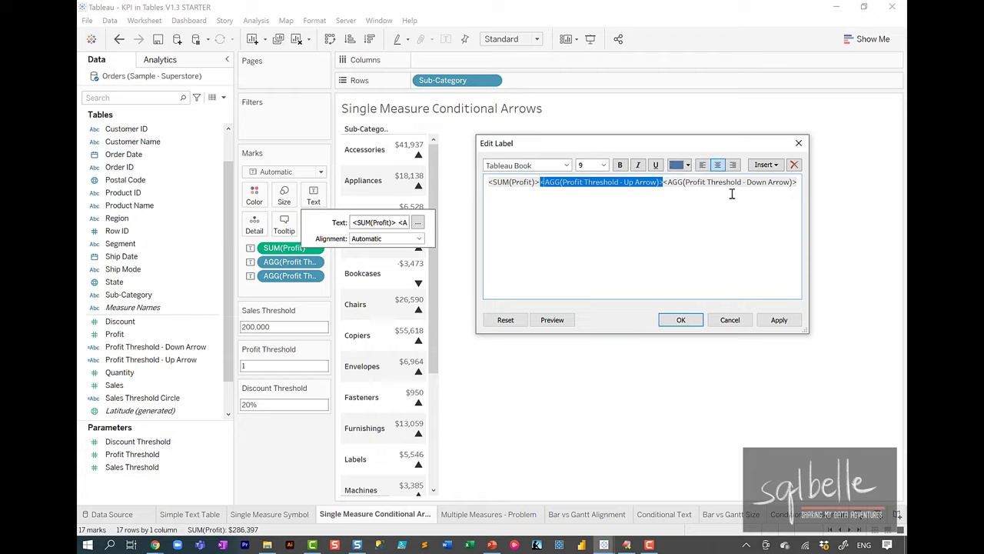
pyautogui.click(799, 183)
pyautogui.keyDown('shift'); pyautogui.click(662, 182); pyautogui.keyUp('shift')
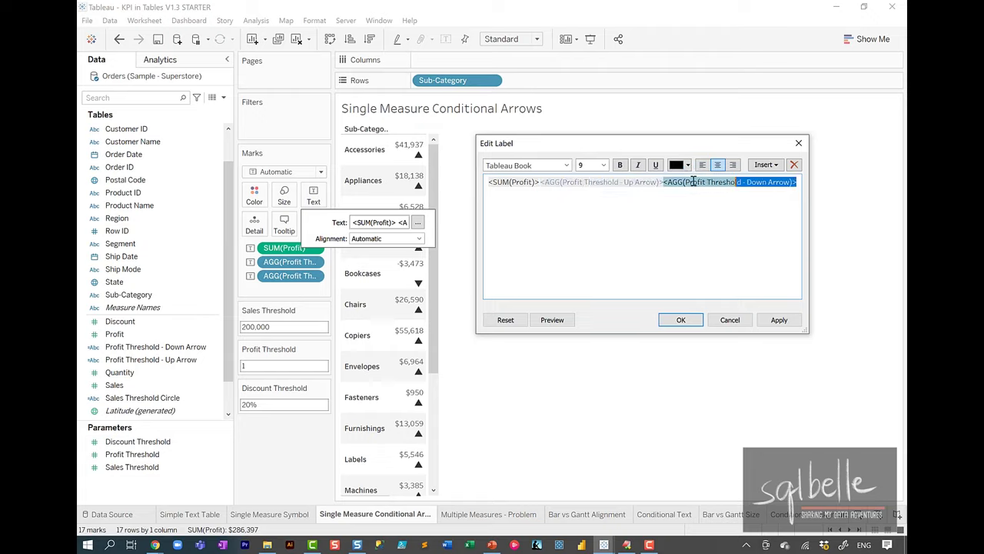
pyautogui.click(677, 166)
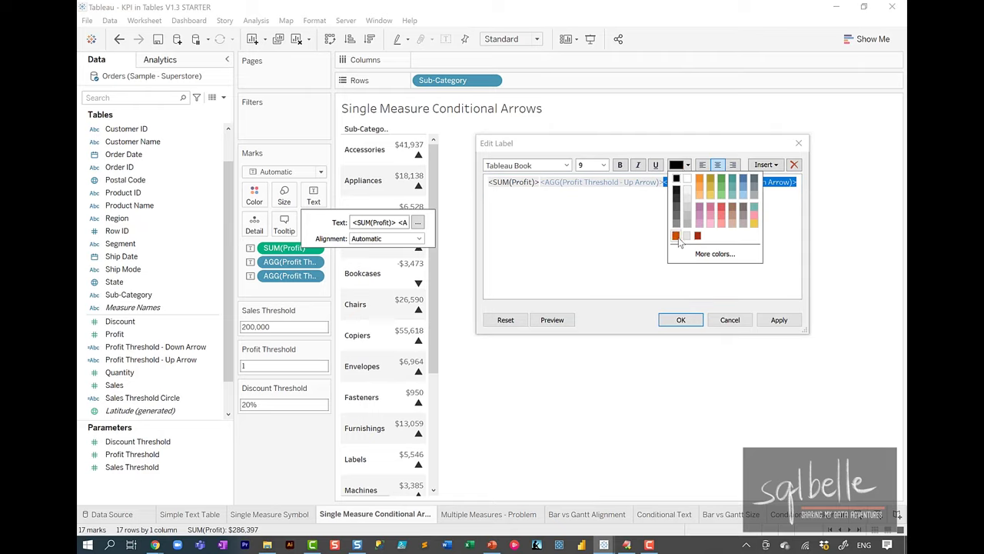
pyautogui.click(678, 238)
pyautogui.click(681, 320)
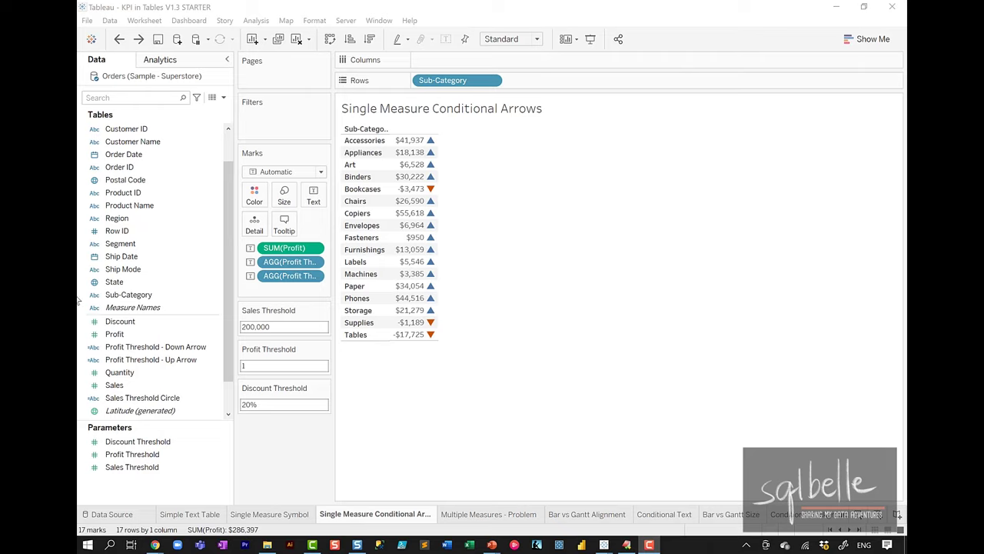
# Add Sales as a second measure in the table and replace the label's missing fields with Measure Values.
pyautogui.doubleClick(135, 387)
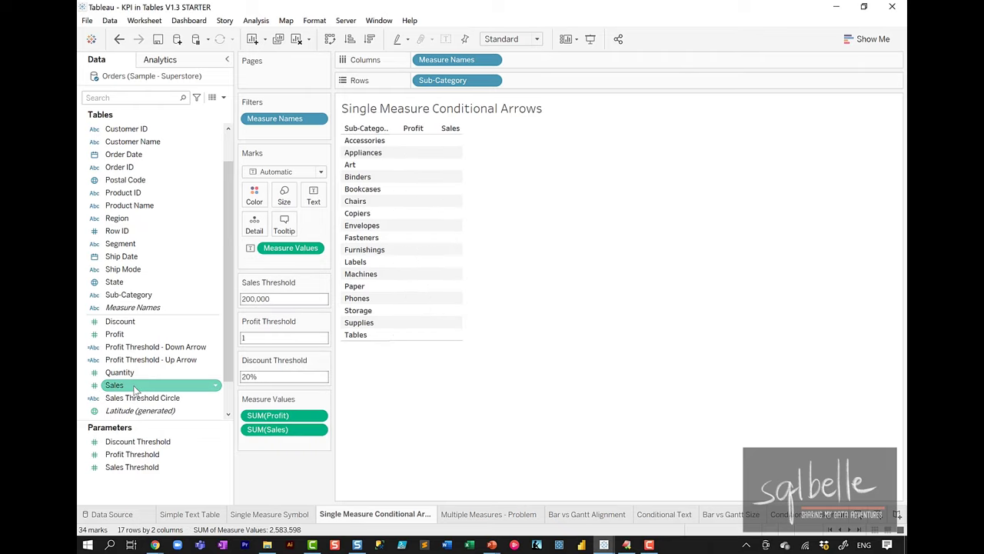
pyautogui.click(321, 202)
pyautogui.click(417, 222)
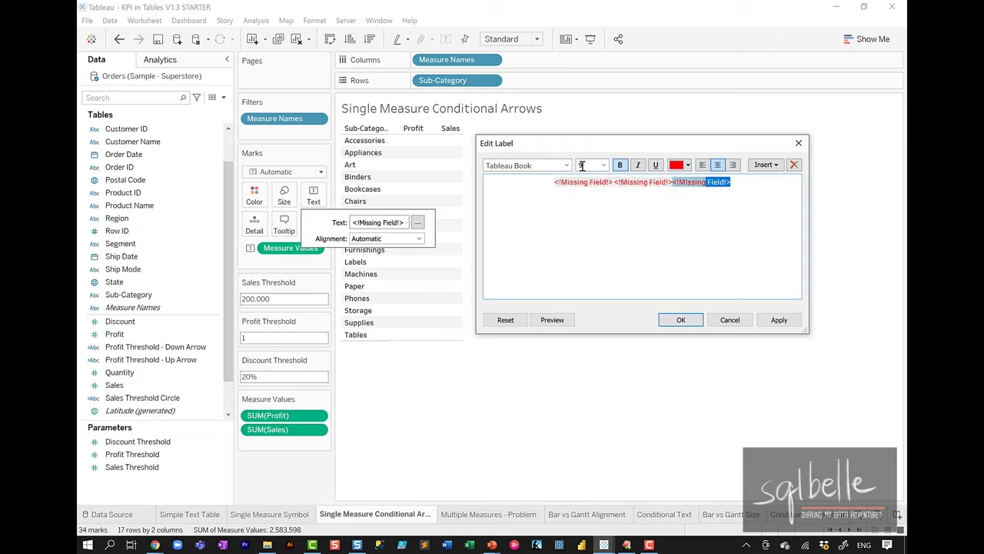
pyautogui.press('Delete')
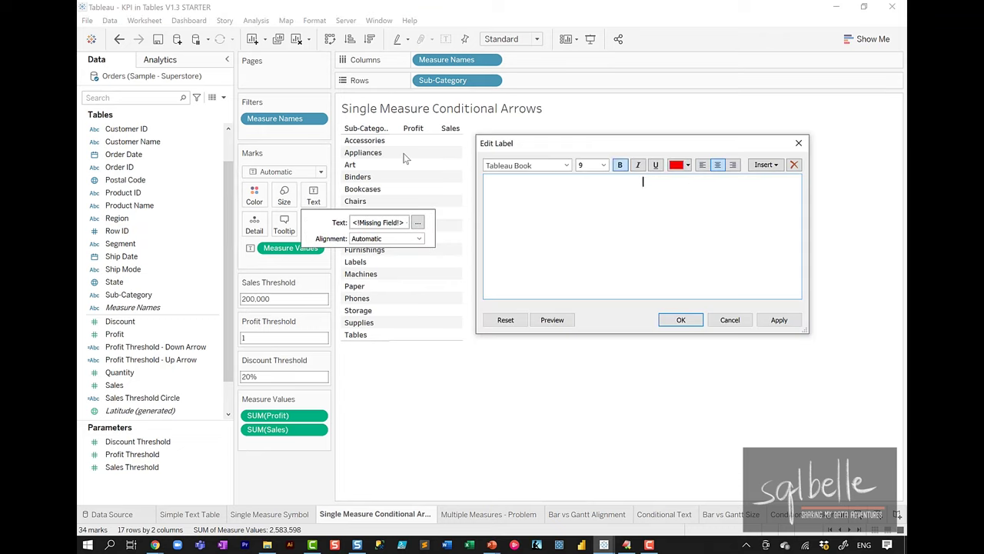
pyautogui.click(765, 165)
pyautogui.click(790, 179)
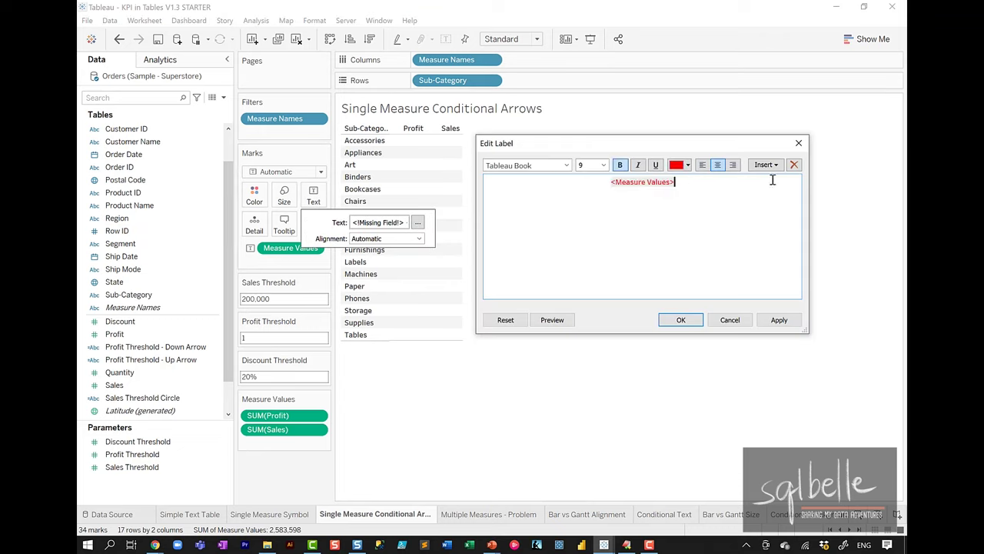
pyautogui.click(680, 320)
# Put the Profit Threshold - Down Arrow and Profit Threshold - Up Arrow fields back on the two-measure table's text marks.
pyautogui.click(176, 387)
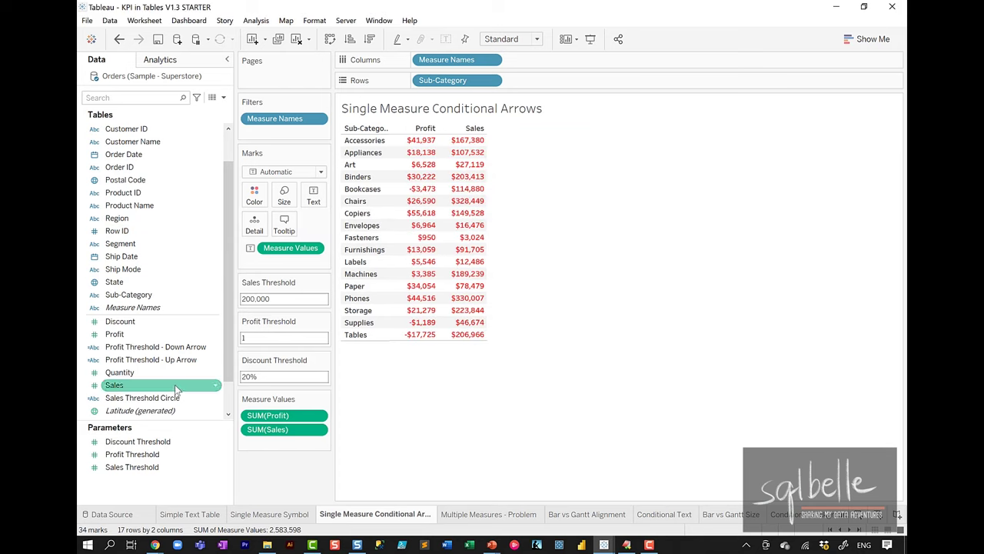
pyautogui.click(176, 377)
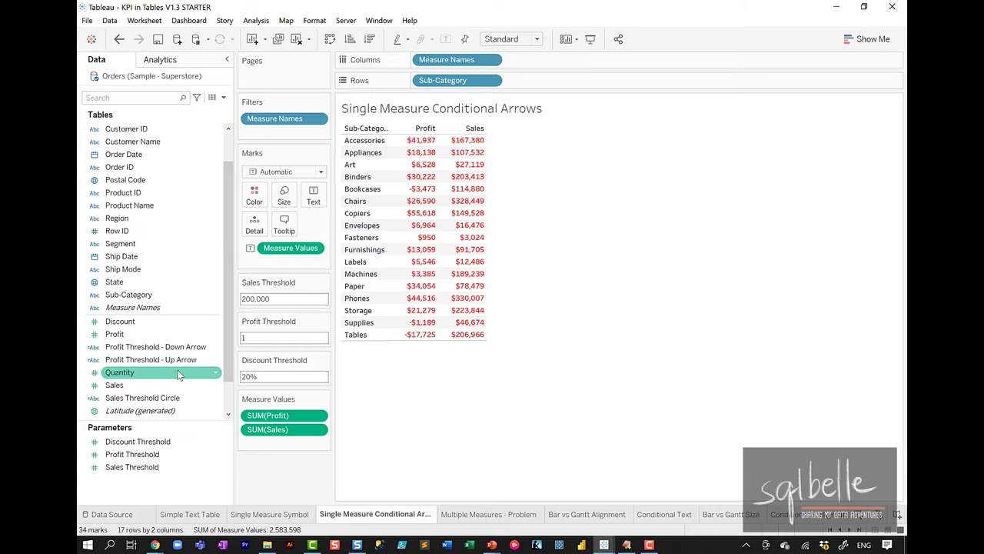
pyautogui.click(178, 346)
pyautogui.moveTo(178, 350); pyautogui.dragTo(323, 204)
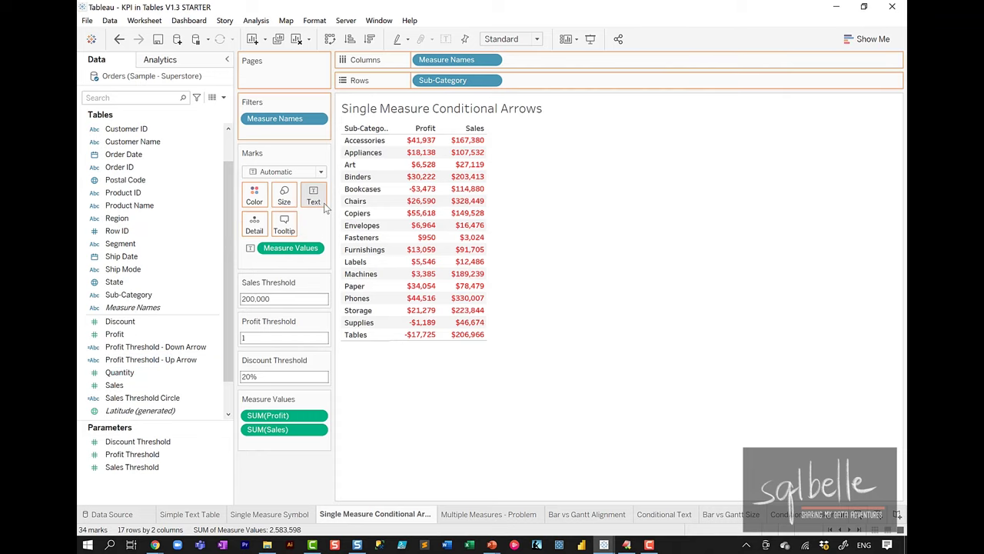
pyautogui.click(182, 360)
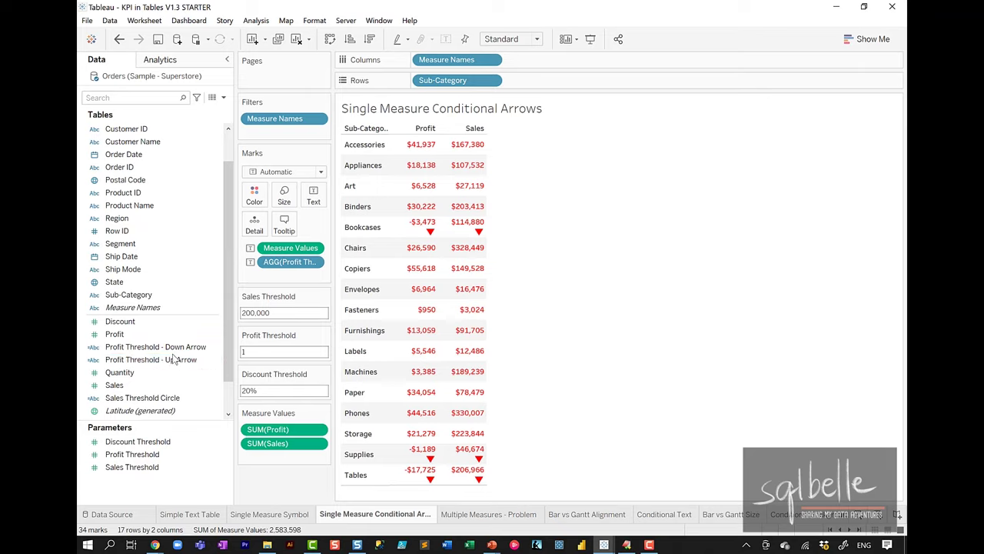
pyautogui.moveTo(177, 360); pyautogui.dragTo(320, 204)
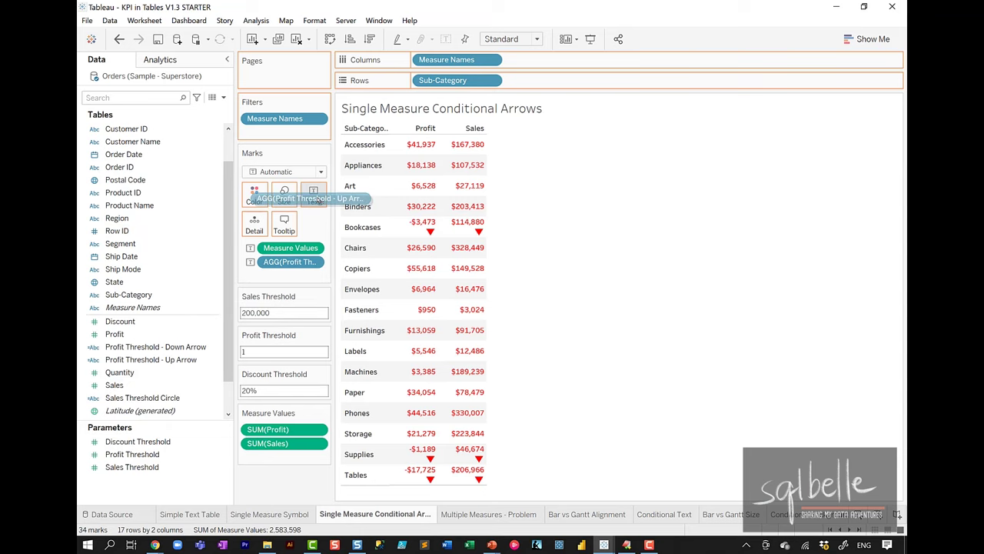
# In the text label, color Measure Values black and join it with both arrow fields on one line.
pyautogui.click(320, 205)
pyautogui.click(416, 227)
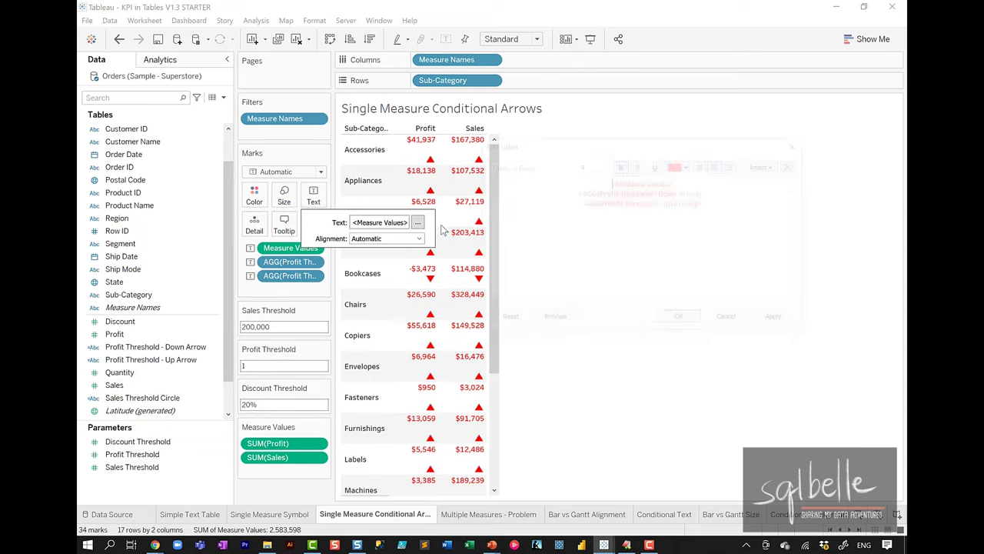
pyautogui.moveTo(626, 181); pyautogui.dragTo(584, 182)
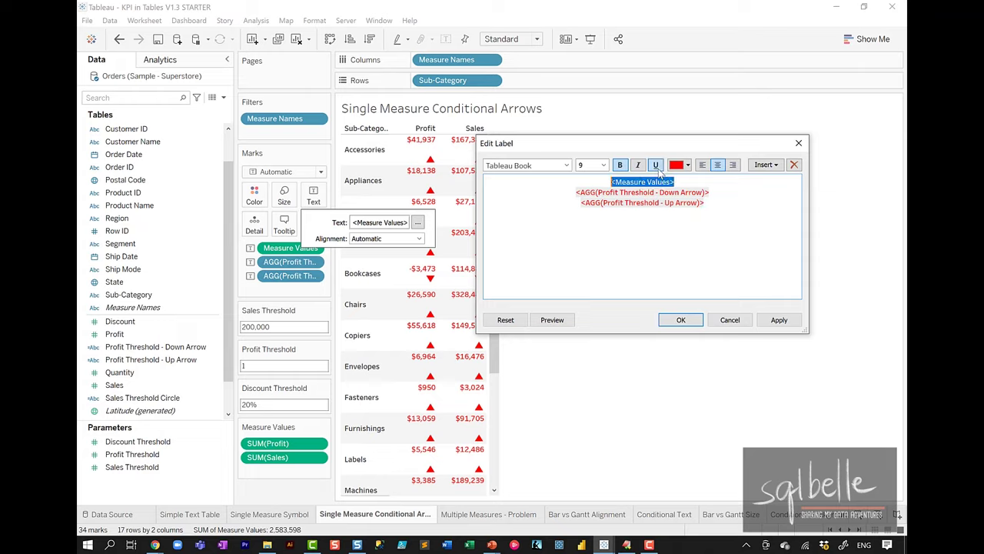
pyautogui.click(681, 165)
pyautogui.click(675, 177)
pyautogui.click(694, 181)
pyautogui.press('Delete')
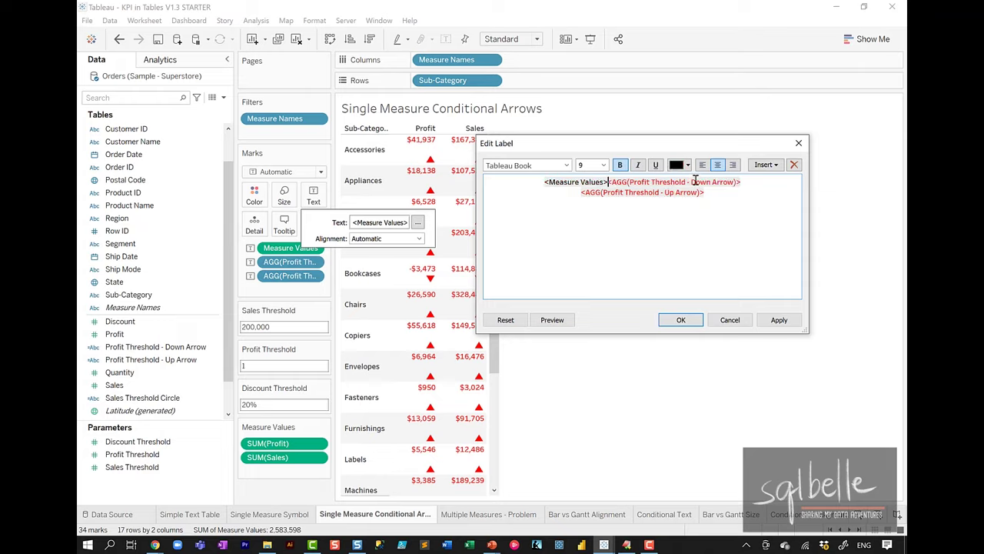
pyautogui.click(745, 182)
pyautogui.press('Delete')
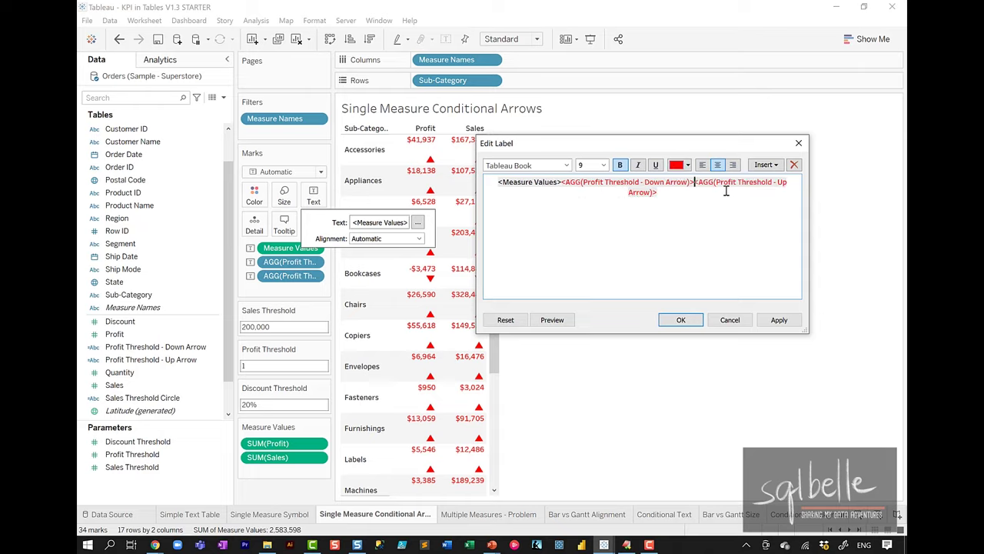
# Color the Profit Threshold - Up Arrow part of the two-measure label blue and apply the label.
pyautogui.moveTo(694, 181); pyautogui.dragTo(692, 193)
pyautogui.click(682, 166)
pyautogui.click(745, 183)
pyautogui.click(778, 319)
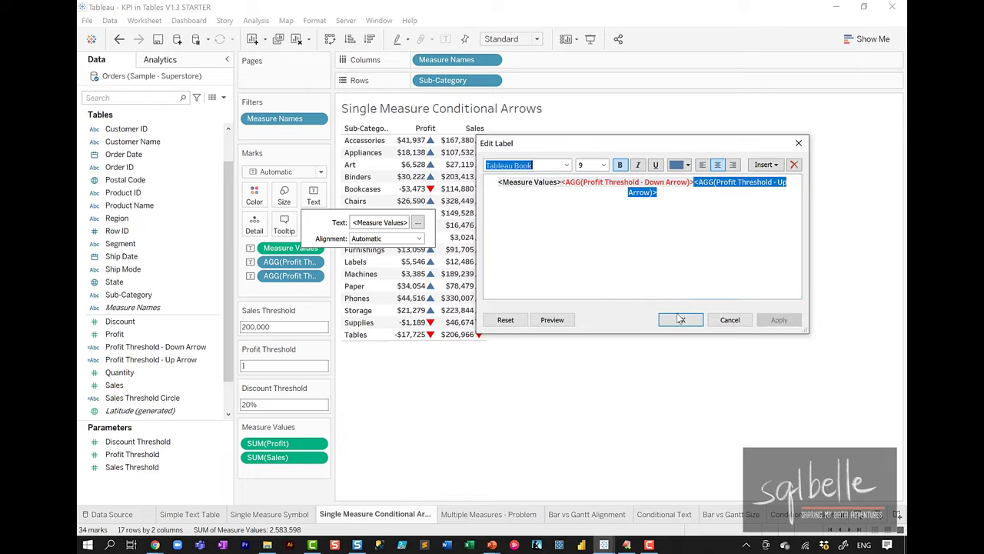
# Accept the edited text label for the Profit and Sales table.
pyautogui.click(681, 320)
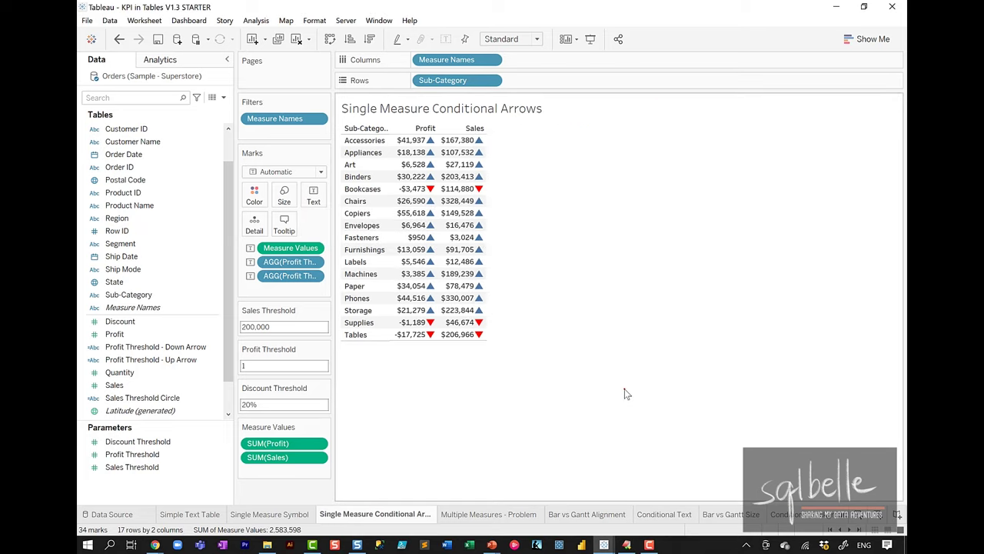
pyautogui.moveTo(481, 194)
pyautogui.mouseDown()
pyautogui.moveTo(454, 188)
pyautogui.moveTo(440, 249)
pyautogui.moveTo(488, 245)
pyautogui.moveTo(483, 215)
pyautogui.mouseUp()
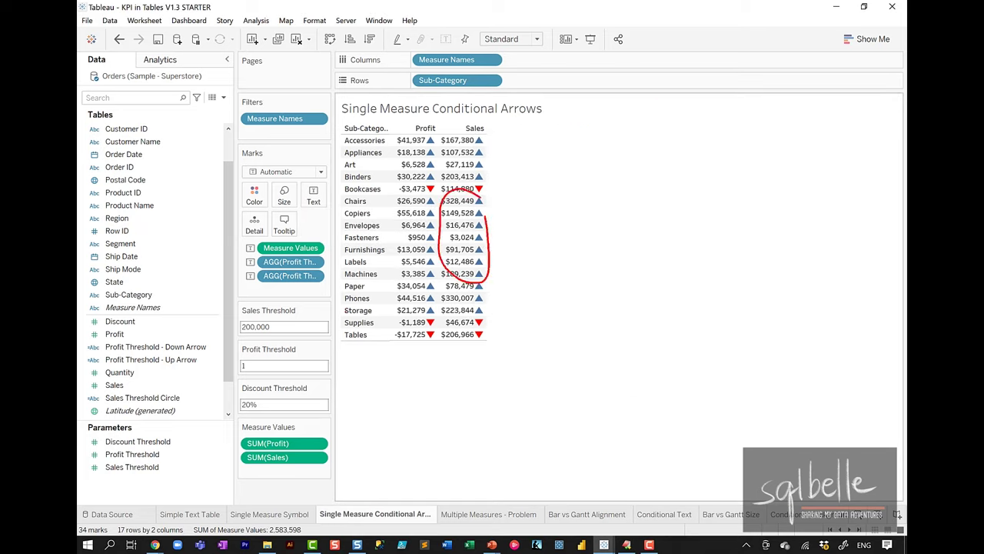
pyautogui.moveTo(343, 307)
pyautogui.mouseDown()
pyautogui.moveTo(211, 328)
pyautogui.moveTo(323, 346)
pyautogui.moveTo(363, 318)
pyautogui.mouseUp()
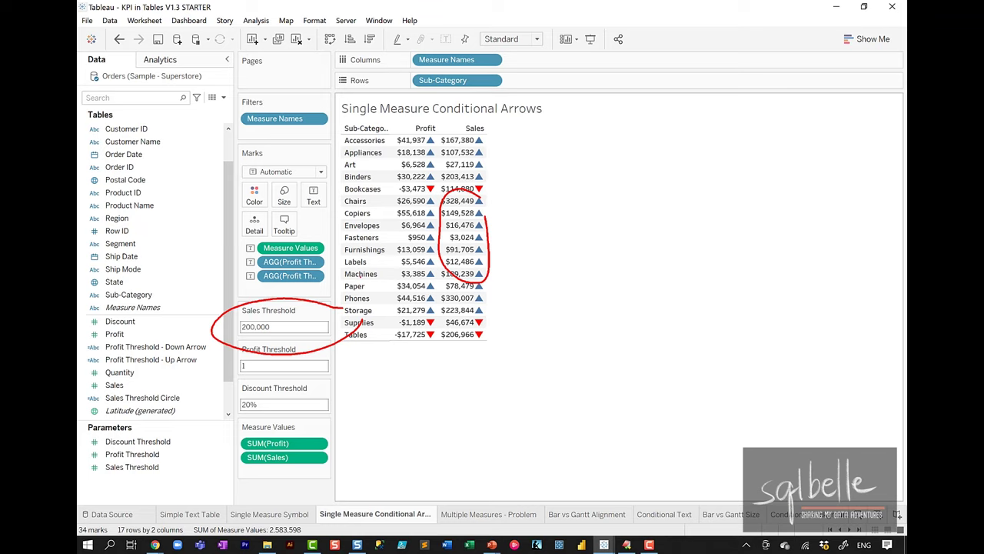
pyautogui.moveTo(340, 261)
pyautogui.mouseDown()
pyautogui.moveTo(216, 275)
pyautogui.moveTo(350, 277)
pyautogui.mouseUp()
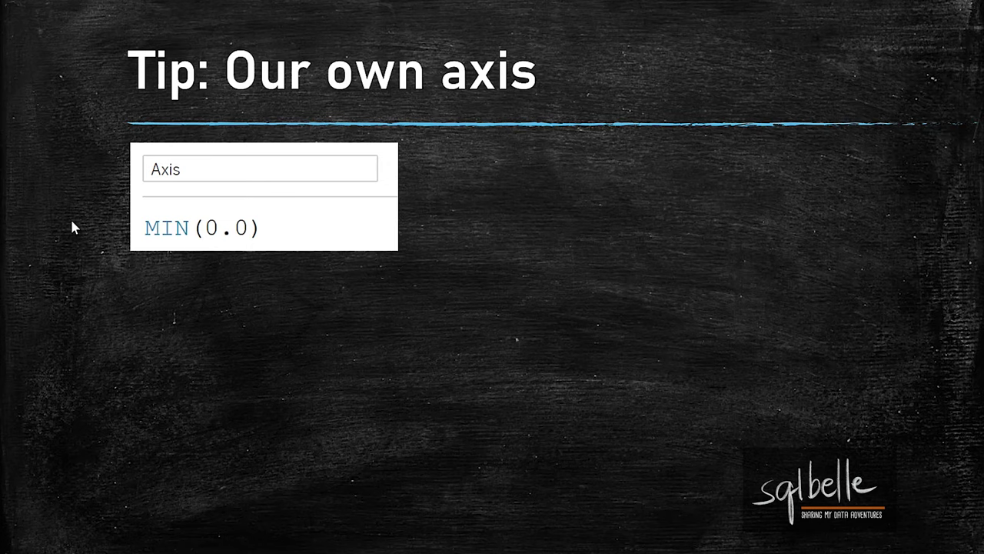
pyautogui.press('space')
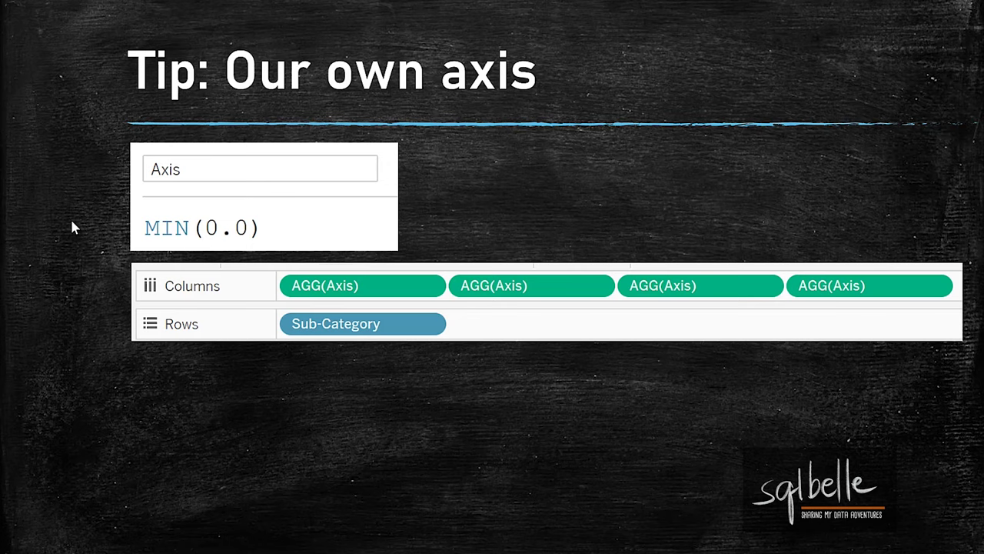
pyautogui.press('space')
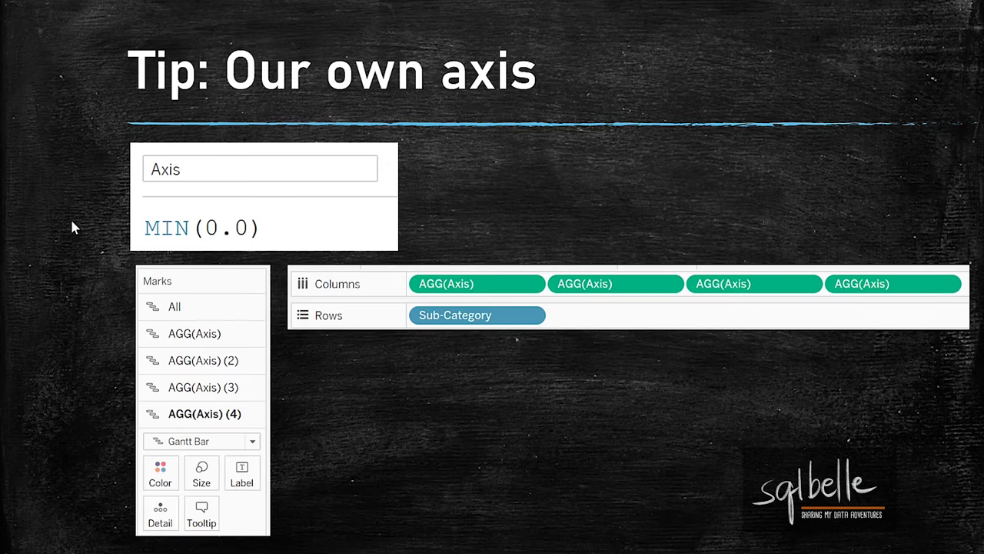
pyautogui.press('space')
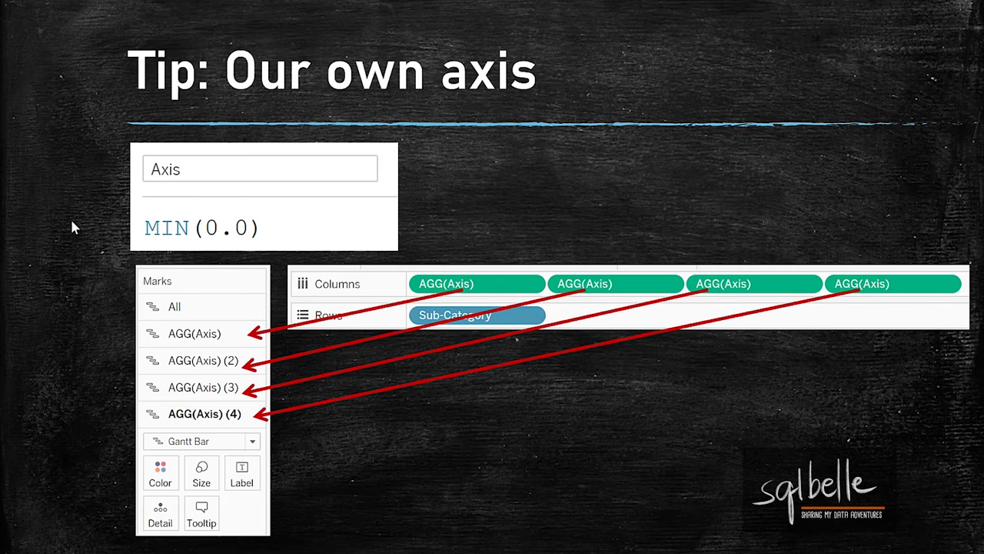
pyautogui.press('space')
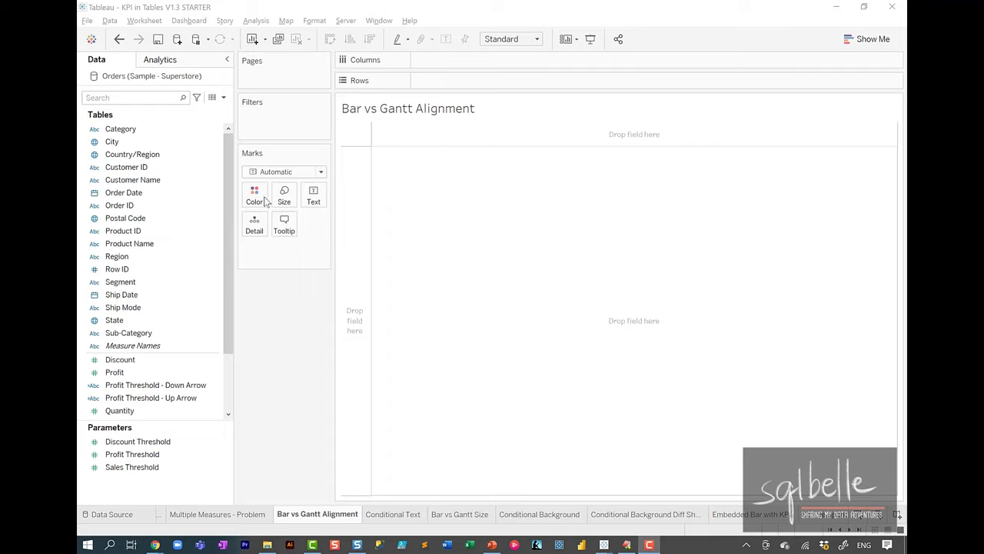
# Create a calculated field named Axis with the formula 0.0.
pyautogui.click(223, 97)
pyautogui.click(213, 113)
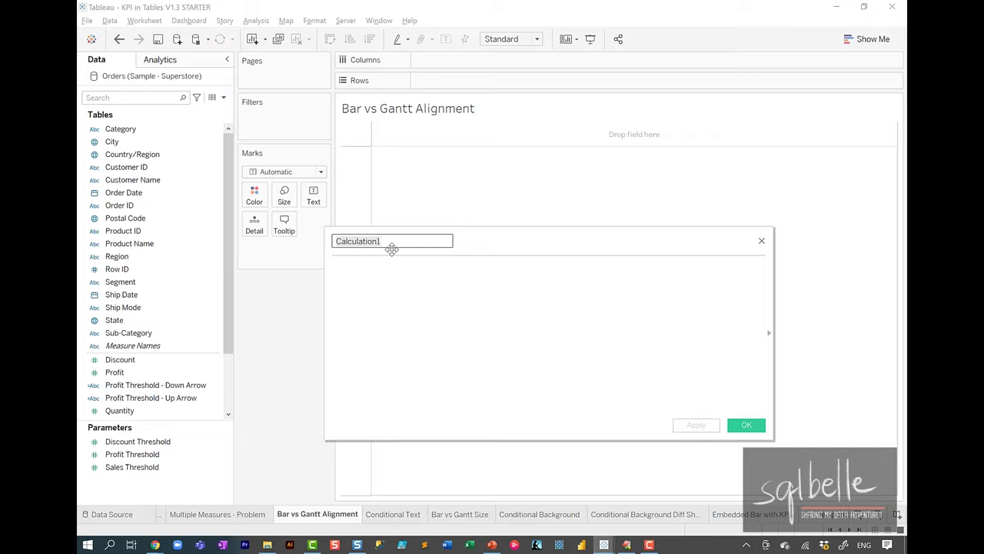
pyautogui.write('Axis')
pyautogui.click(400, 297)
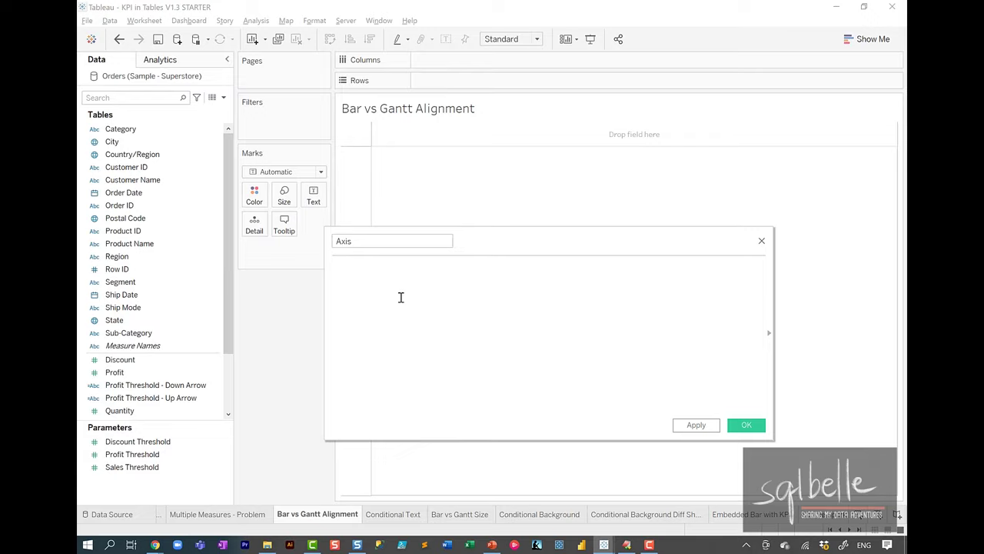
pyautogui.write('0.0')
pyautogui.click(742, 425)
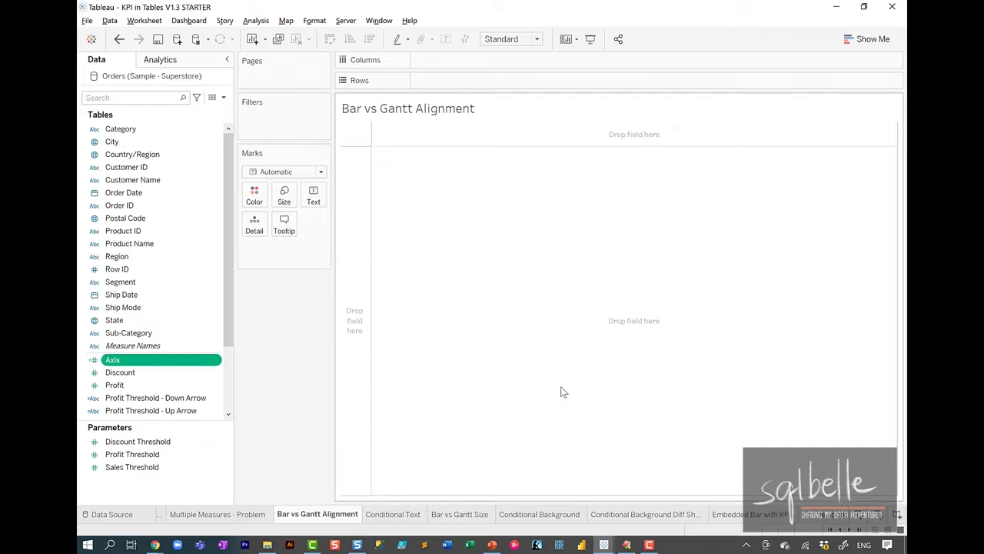
pyautogui.moveTo(151, 361); pyautogui.dragTo(494, 64)
pyautogui.click(493, 63)
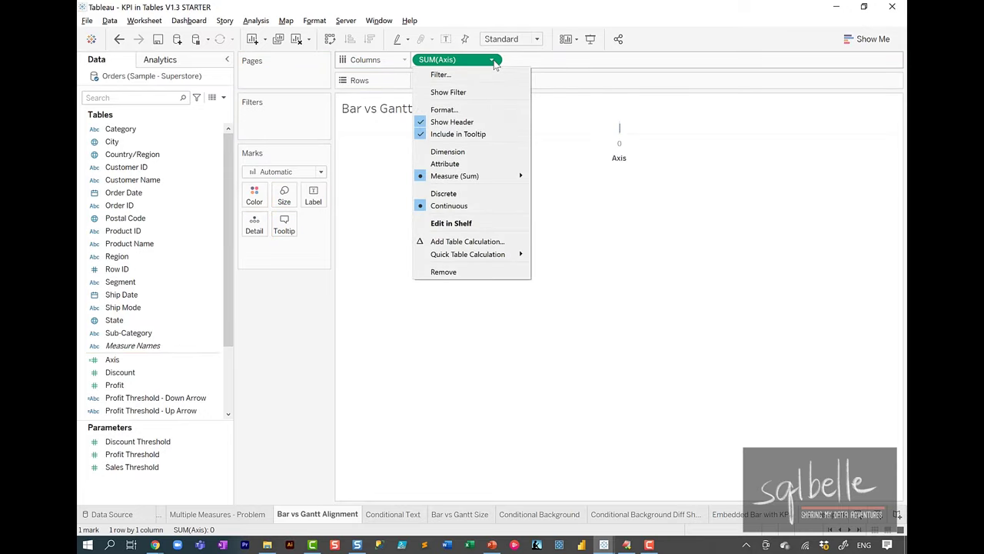
pyautogui.moveTo(478, 178)
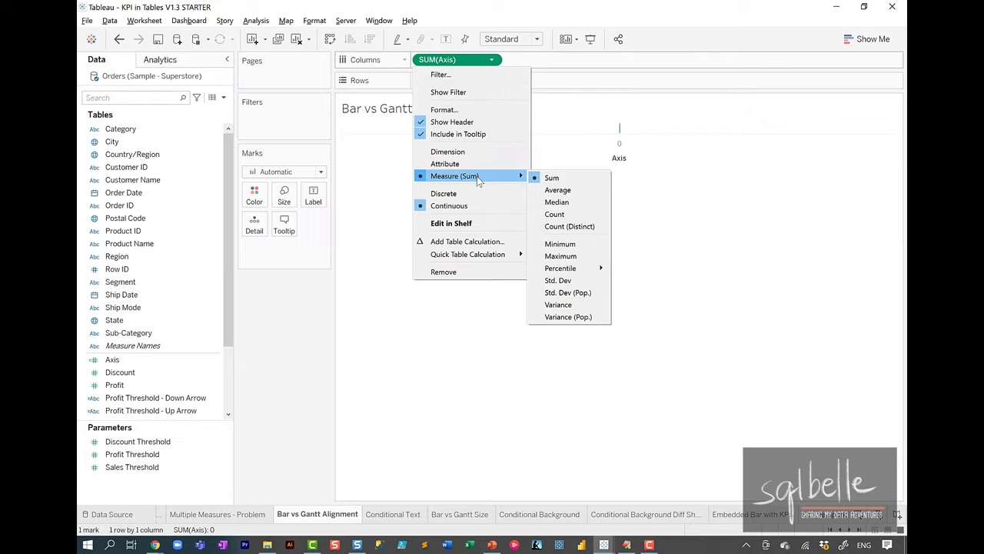
pyautogui.click(436, 59)
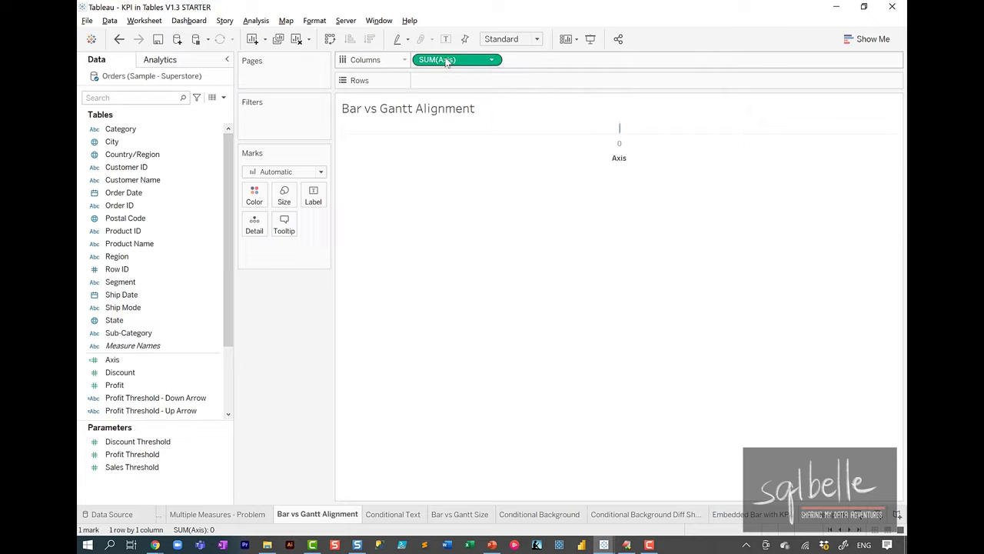
pyautogui.moveTo(437, 60); pyautogui.dragTo(257, 325)
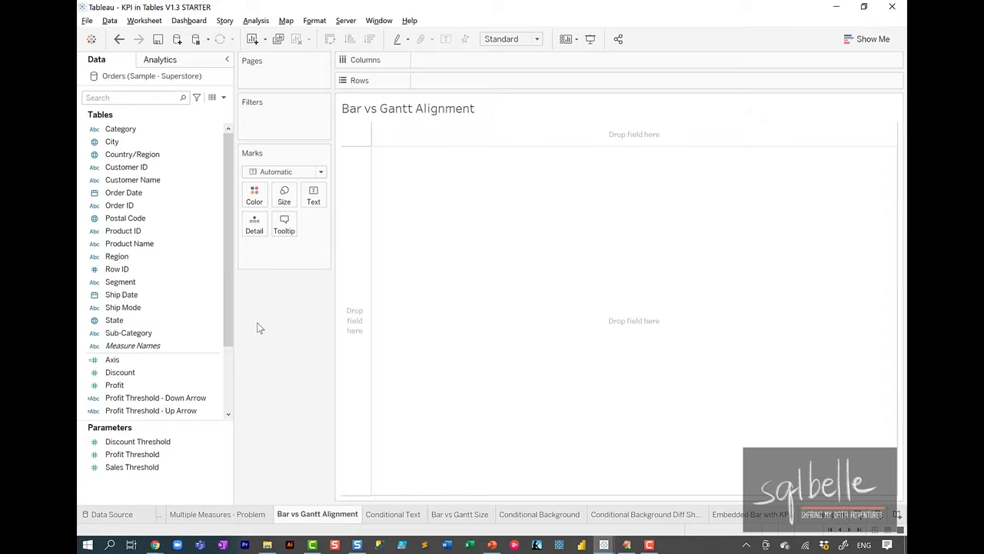
# Change the Axis calculated field's formula to MIN(0.0).
pyautogui.rightClick(143, 358)
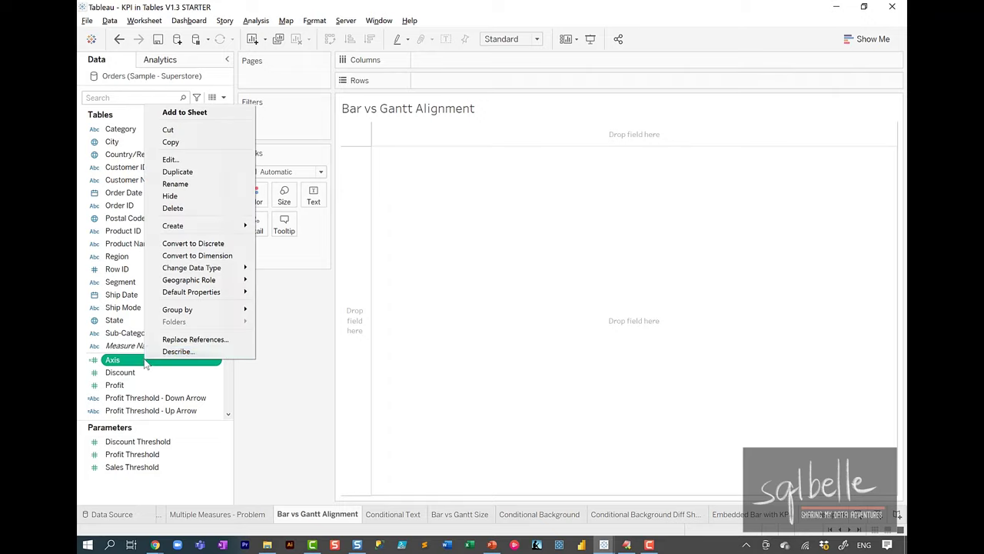
pyautogui.click(226, 159)
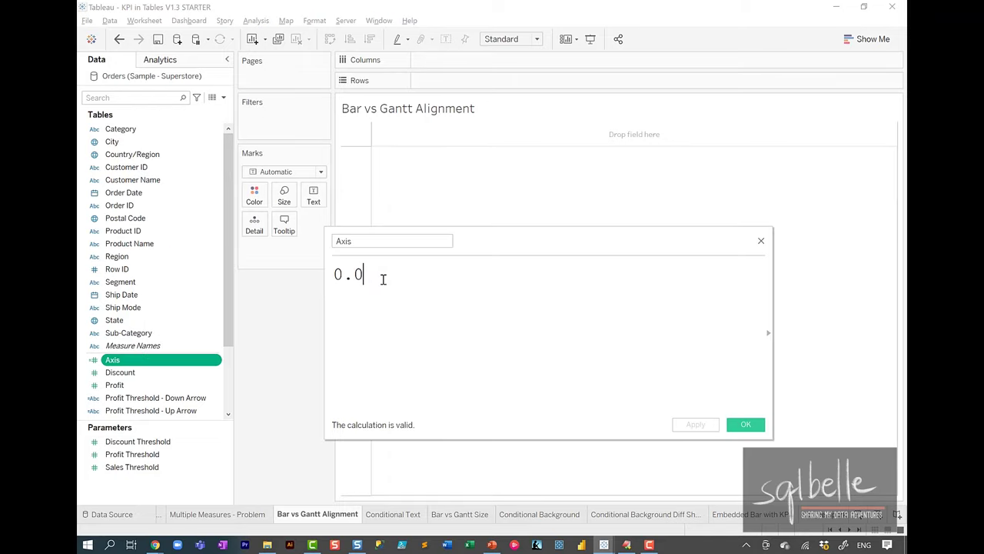
pyautogui.press('Home')
pyautogui.write('MIN(')
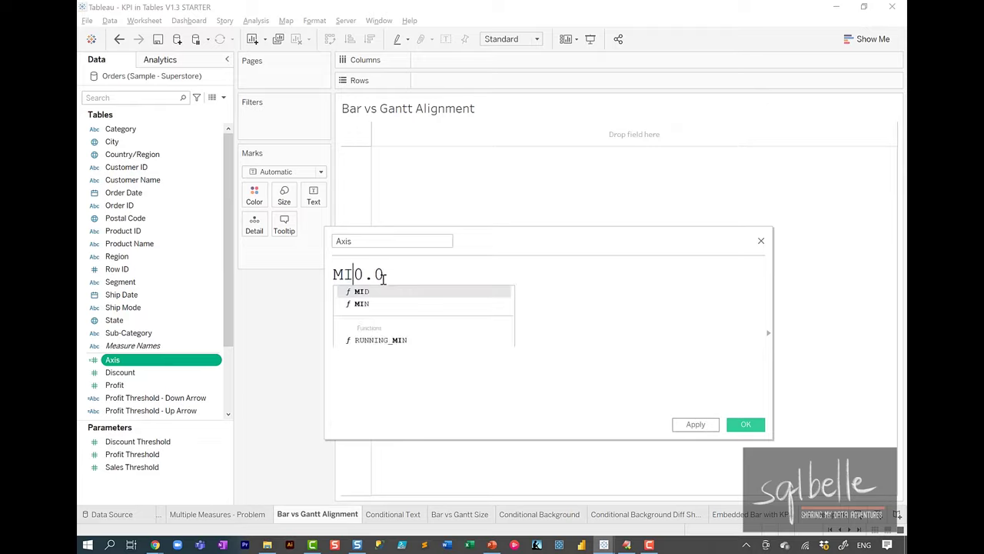
pyautogui.press('End')
pyautogui.write(')')
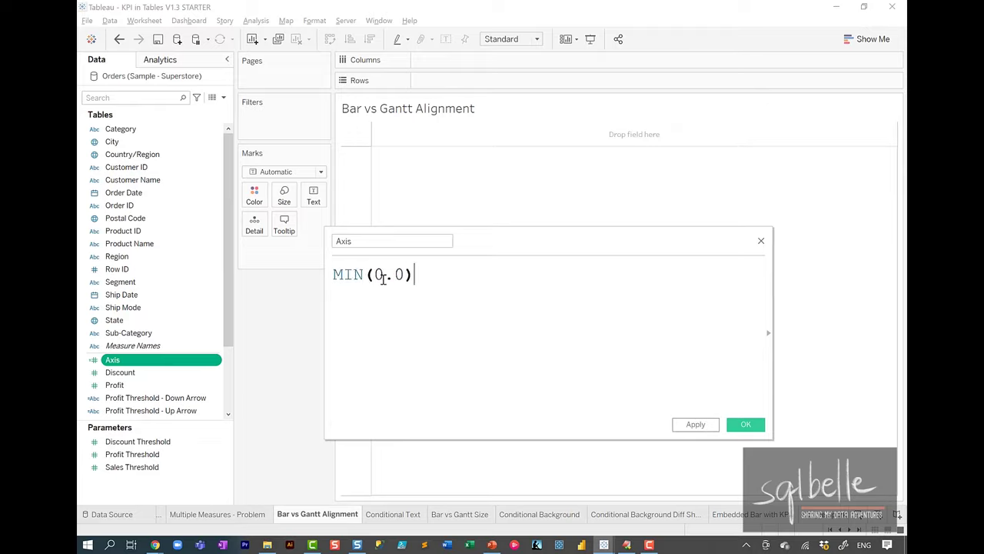
pyautogui.click(697, 424)
pyautogui.click(743, 426)
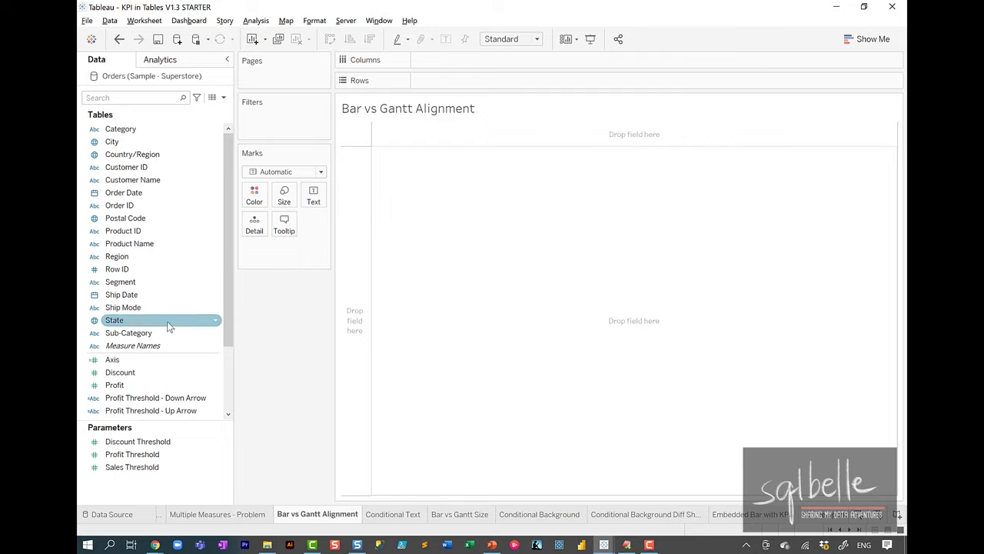
# Lay out the Bar vs Gantt Alignment sheet with Sub-Category as rows and the Axis field twice as columns.
pyautogui.moveTo(151, 336); pyautogui.dragTo(470, 81)
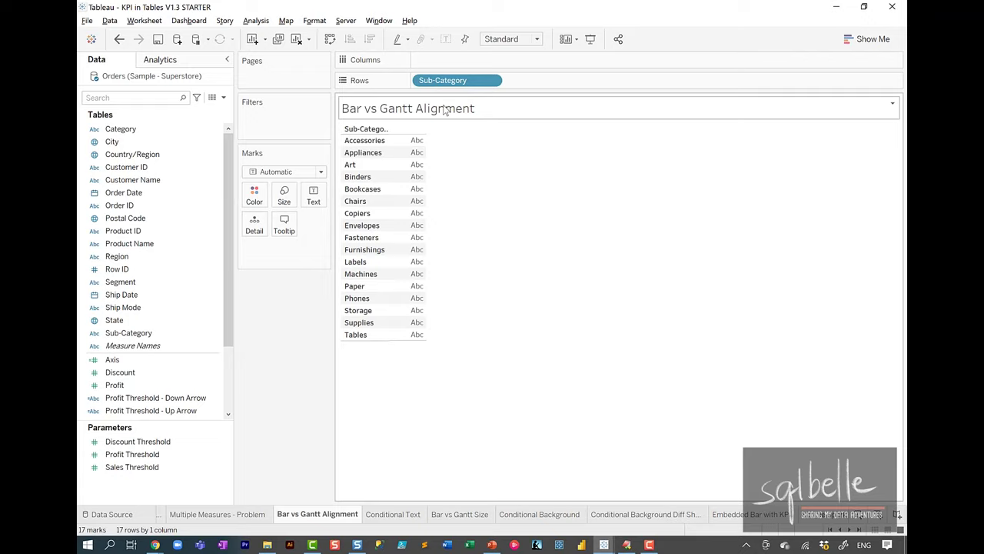
pyautogui.moveTo(173, 357); pyautogui.dragTo(455, 68)
pyautogui.moveTo(112, 359); pyautogui.dragTo(603, 62)
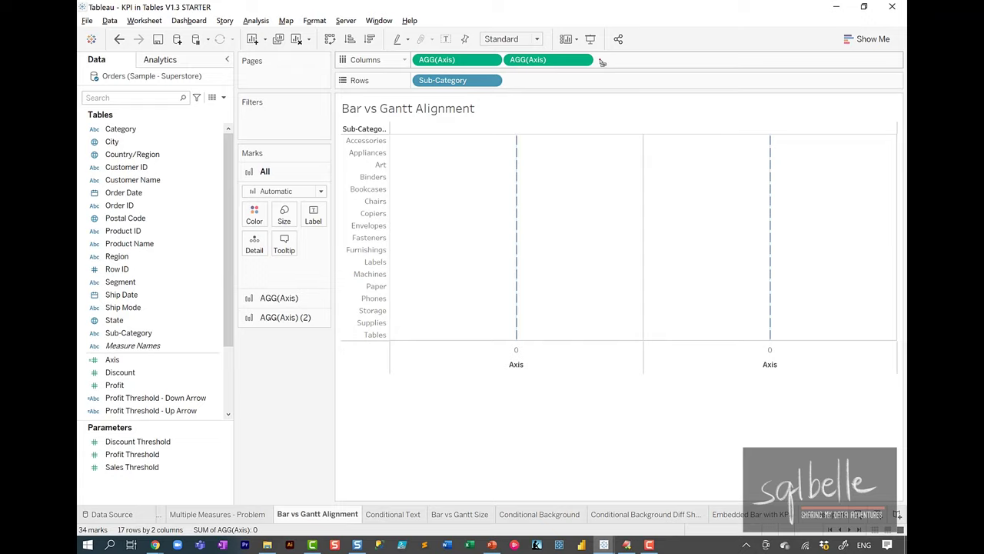
pyautogui.moveTo(470, 49)
pyautogui.mouseDown()
pyautogui.moveTo(381, 207)
pyautogui.moveTo(297, 306)
pyautogui.mouseUp()
pyautogui.moveTo(581, 47)
pyautogui.mouseDown()
pyautogui.moveTo(569, 81)
pyautogui.moveTo(605, 59)
pyautogui.mouseUp()
pyautogui.moveTo(557, 86)
pyautogui.mouseDown()
pyautogui.moveTo(315, 311)
pyautogui.moveTo(327, 312)
pyautogui.mouseUp()
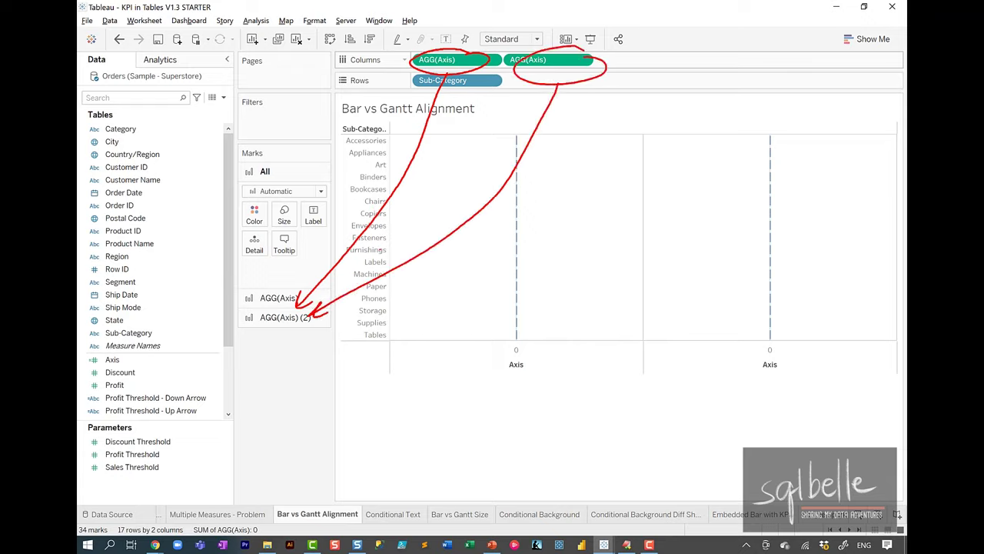
pyautogui.press('Escape')
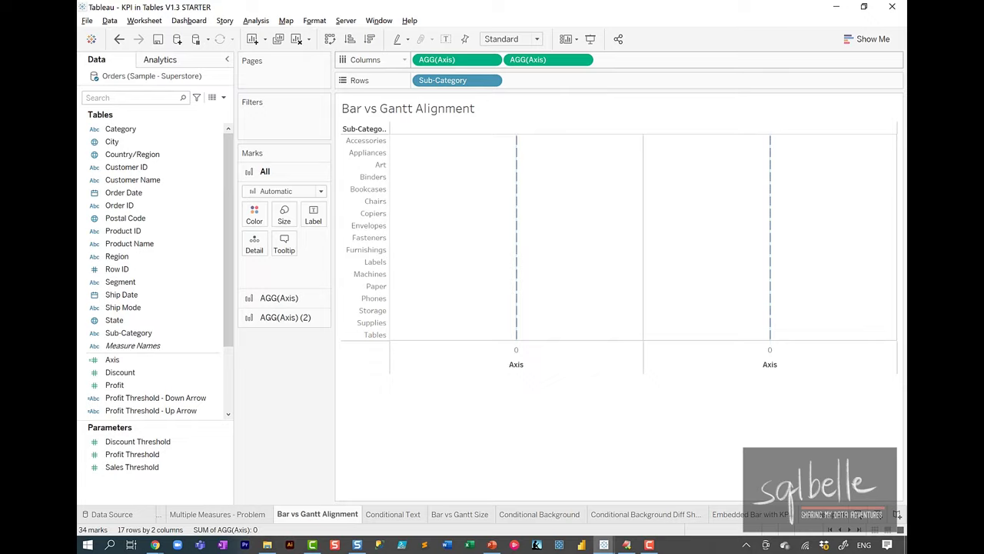
# Set the first Axis column's mark type to Bar and the second Axis column's mark type to Gantt Bar.
pyautogui.click(278, 297)
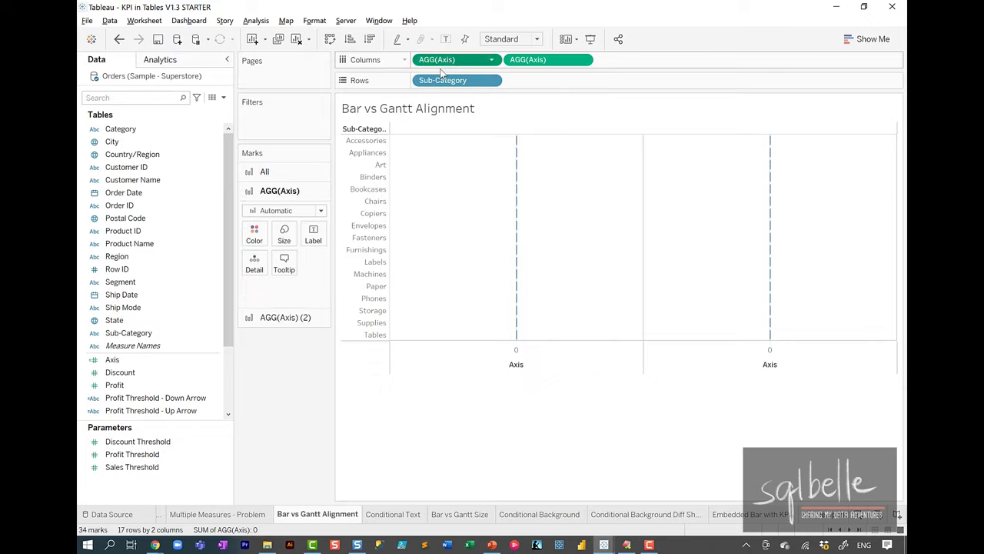
pyautogui.click(294, 211)
pyautogui.click(276, 233)
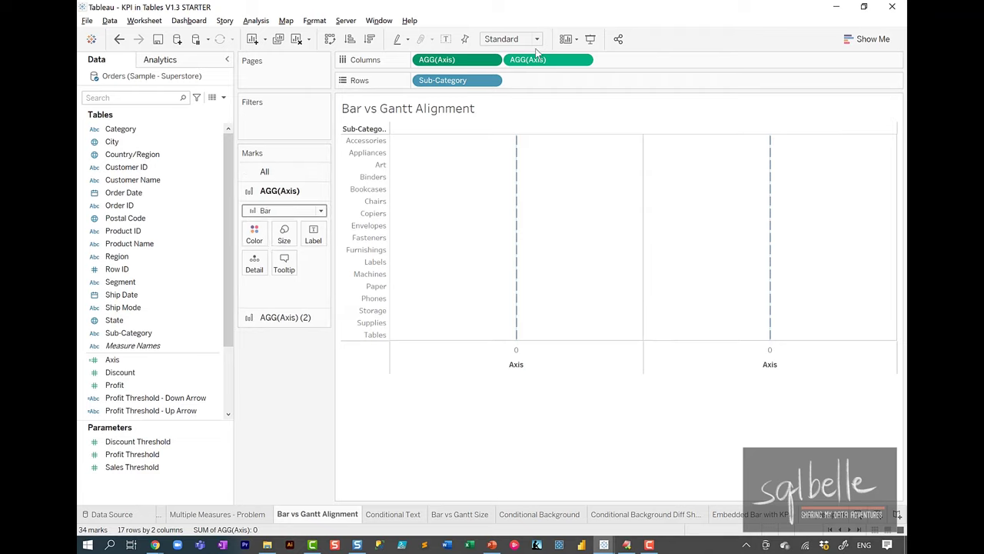
pyautogui.click(536, 62)
pyautogui.click(296, 229)
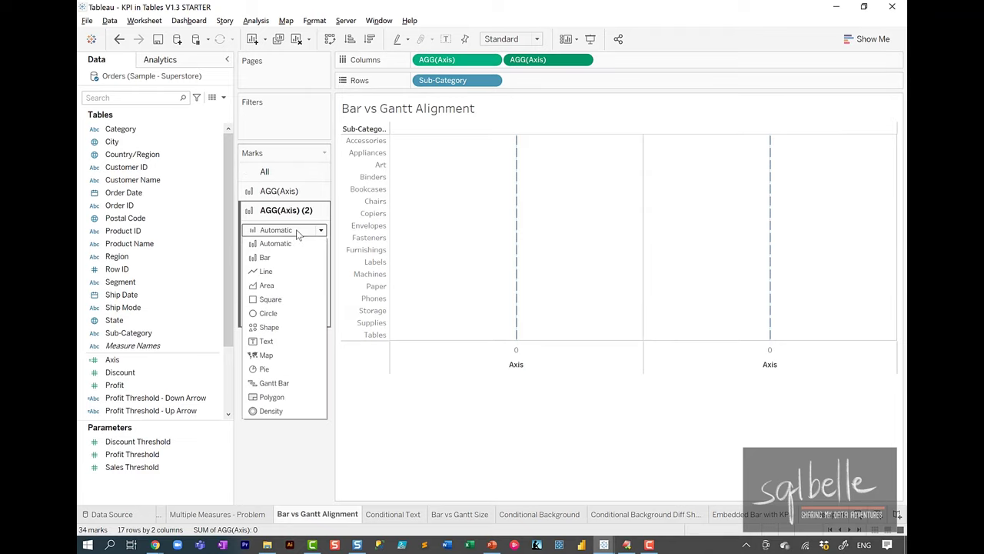
pyautogui.click(275, 382)
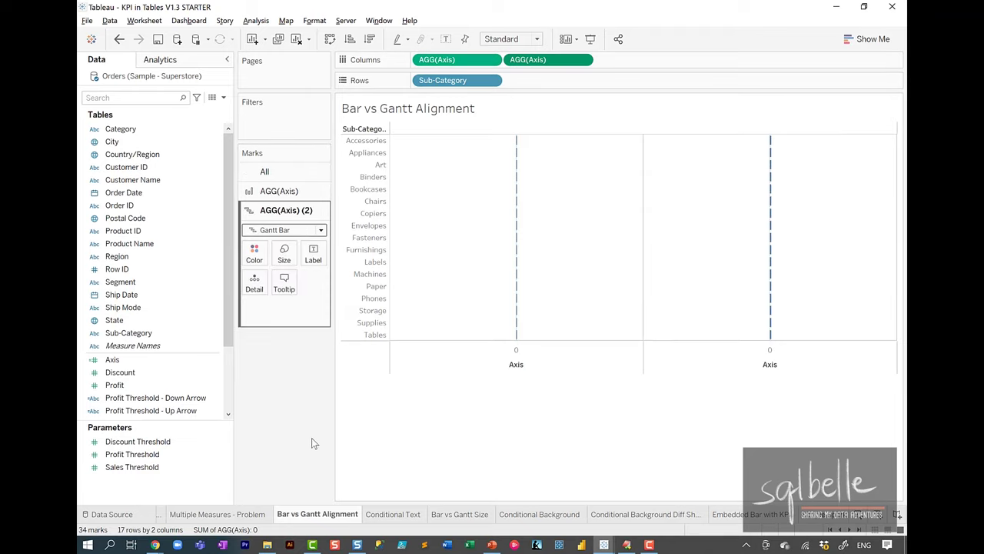
pyautogui.moveTo(272, 278)
pyautogui.mouseDown()
pyautogui.moveTo(166, 287)
pyautogui.moveTo(306, 286)
pyautogui.moveTo(235, 280)
pyautogui.mouseUp()
pyautogui.moveTo(229, 321)
pyautogui.mouseDown()
pyautogui.moveTo(212, 363)
pyautogui.moveTo(318, 359)
pyautogui.moveTo(327, 321)
pyautogui.mouseUp()
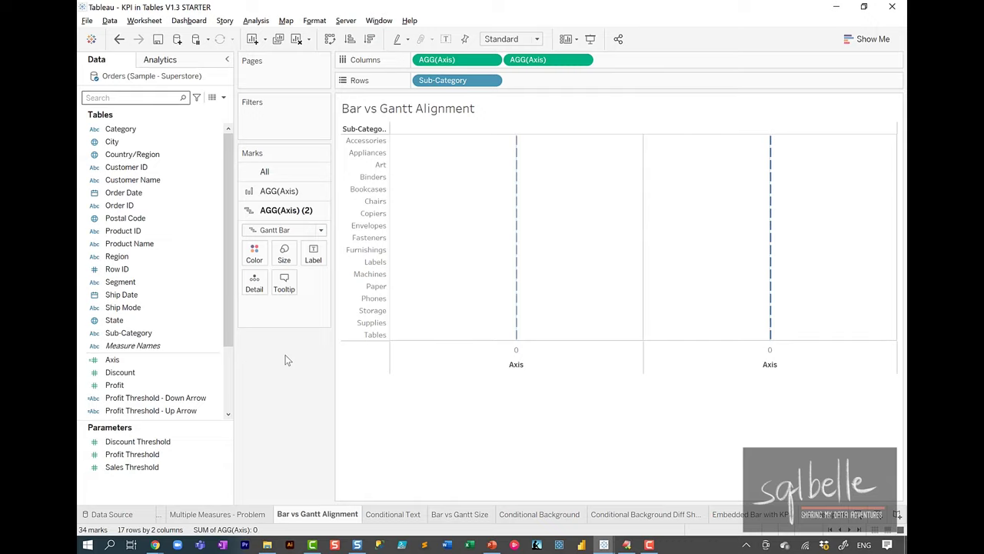
# Search the data fields for "sales" and add Sales as the label on the marks of both Axis columns.
pyautogui.click(279, 173)
pyautogui.click(137, 98)
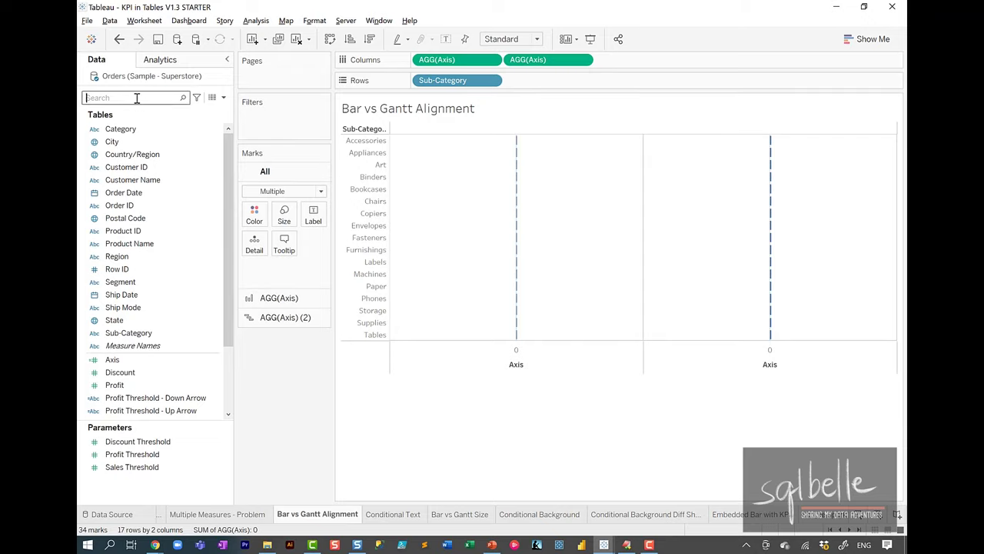
pyautogui.write('sales')
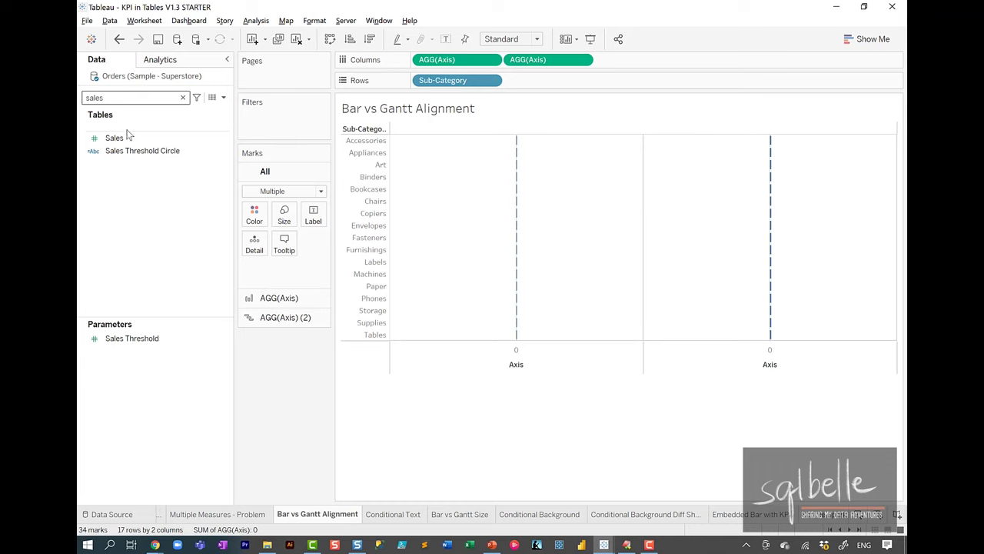
pyautogui.moveTo(125, 137); pyautogui.dragTo(314, 217)
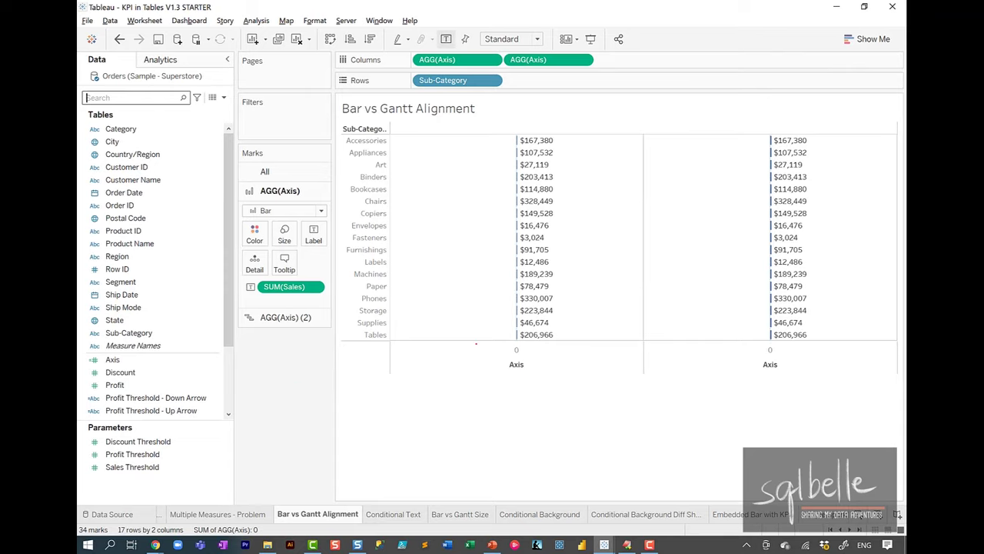
pyautogui.moveTo(478, 347)
pyautogui.mouseDown()
pyautogui.moveTo(529, 363)
pyautogui.moveTo(466, 275)
pyautogui.moveTo(504, 340)
pyautogui.mouseUp()
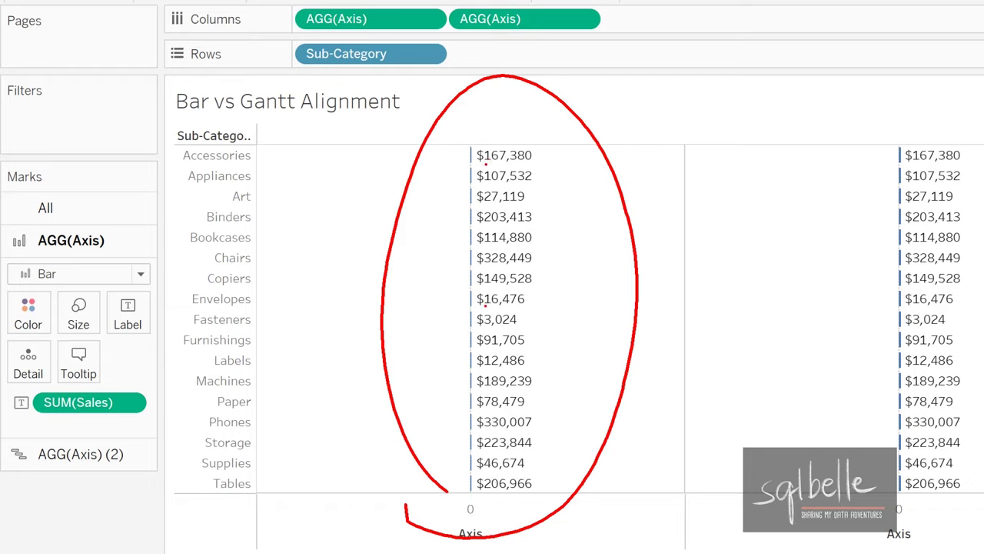
pyautogui.moveTo(477, 327); pyautogui.dragTo(479, 343)
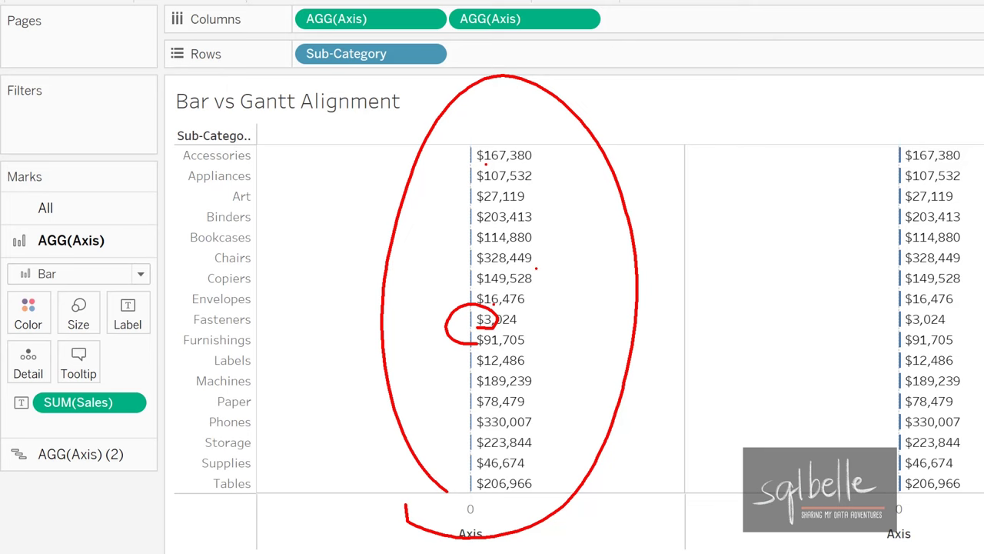
pyautogui.press('Escape')
pyautogui.moveTo(470, 38)
pyautogui.mouseDown()
pyautogui.moveTo(500, 67)
pyautogui.moveTo(464, 42)
pyautogui.moveTo(514, 192)
pyautogui.moveTo(489, 175)
pyautogui.mouseUp()
pyautogui.moveTo(312, 198); pyautogui.dragTo(472, 215)
pyautogui.moveTo(612, 37); pyautogui.dragTo(620, 35)
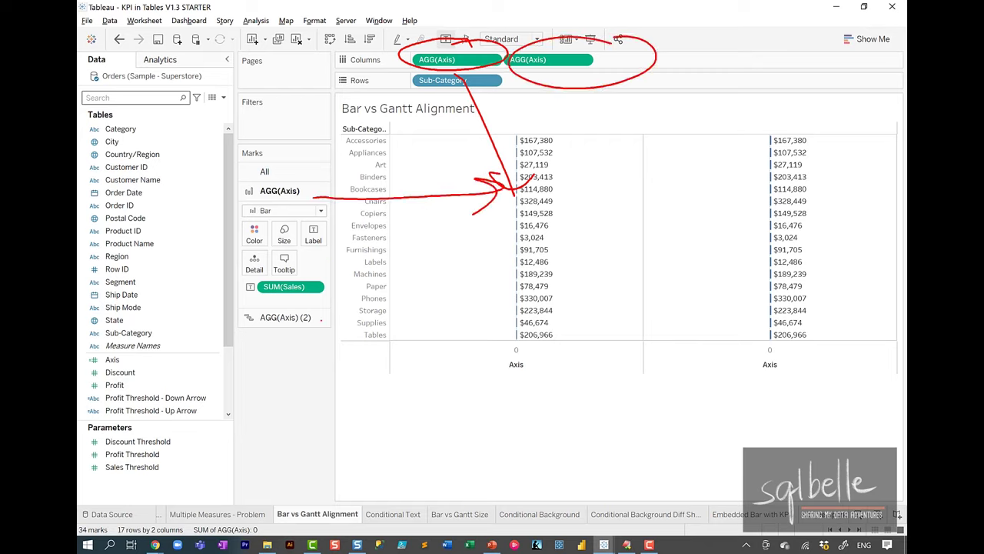
pyautogui.moveTo(292, 306); pyautogui.dragTo(332, 314)
pyautogui.moveTo(342, 326)
pyautogui.mouseDown()
pyautogui.moveTo(724, 271)
pyautogui.moveTo(758, 274)
pyautogui.mouseUp()
pyautogui.moveTo(643, 95); pyautogui.dragTo(762, 206)
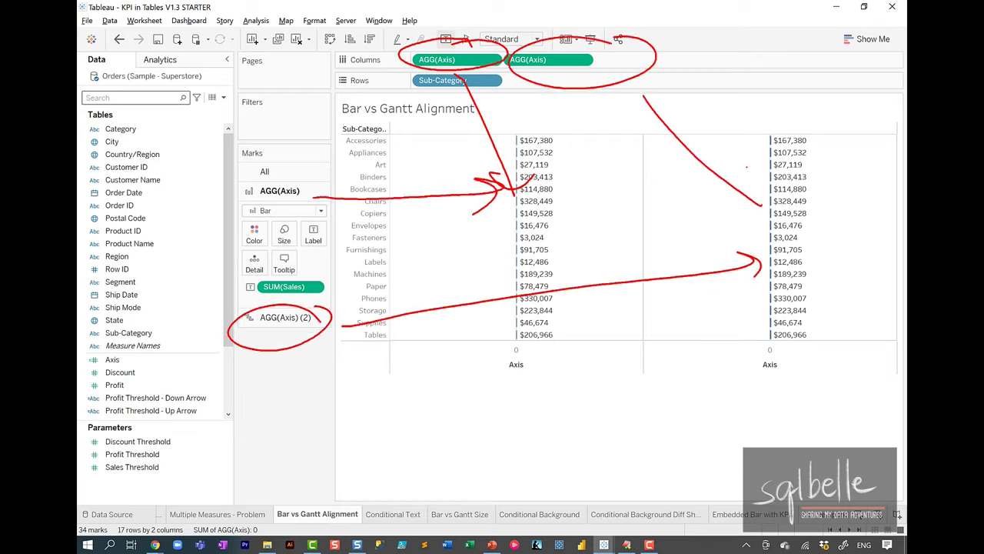
pyautogui.moveTo(746, 166); pyautogui.dragTo(769, 209)
pyautogui.press('Escape')
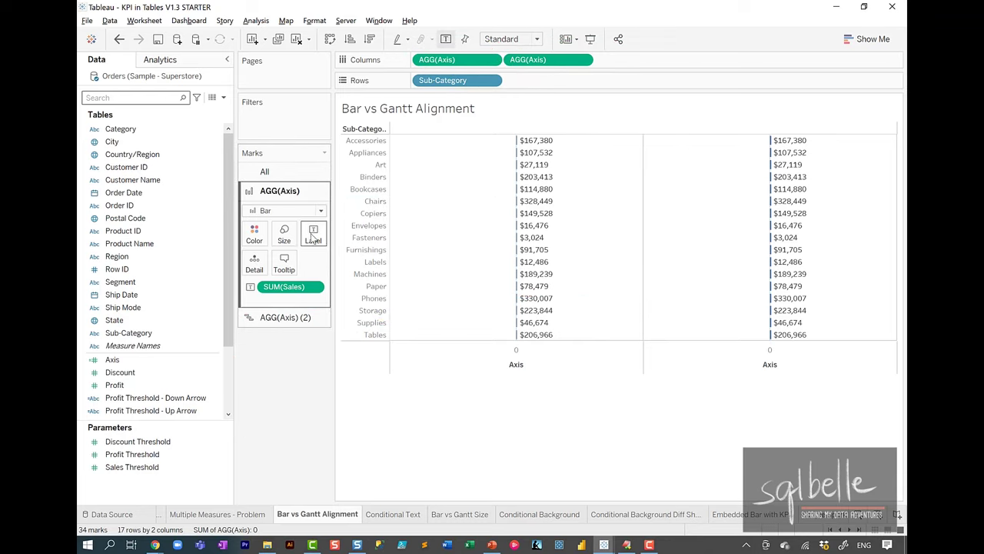
# Try left and center horizontal alignment for the Bar column's Sales labels and settle on right alignment.
pyautogui.click(313, 237)
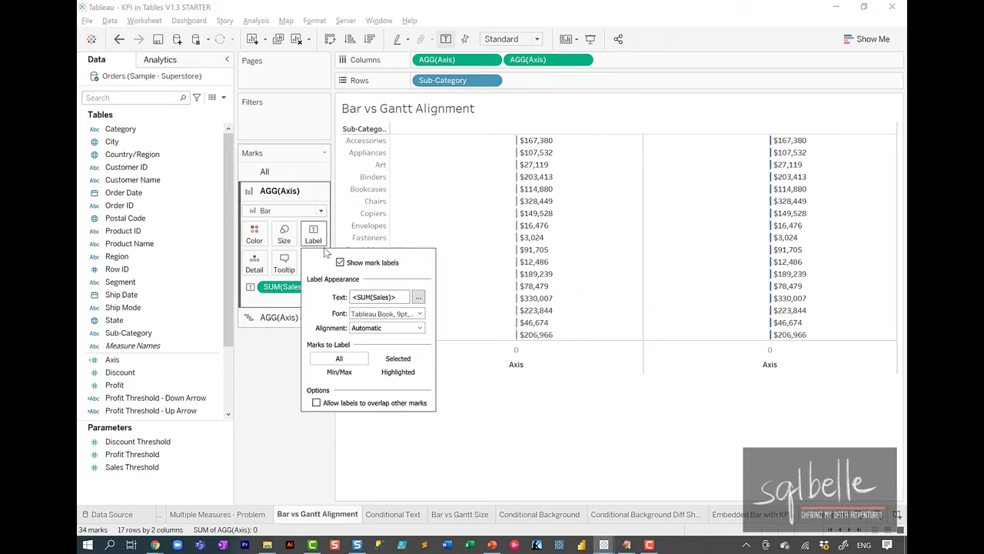
pyautogui.click(362, 329)
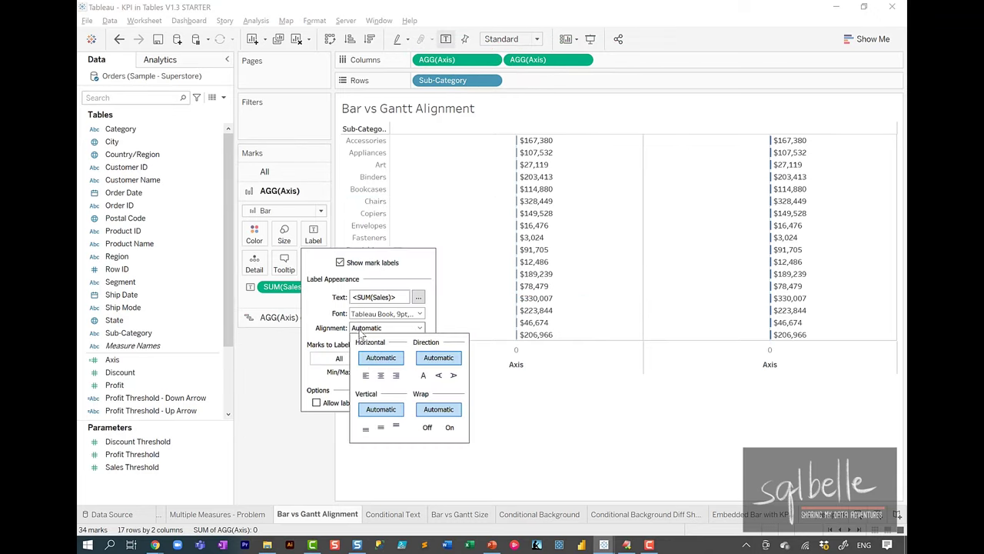
pyautogui.click(366, 375)
pyautogui.click(380, 375)
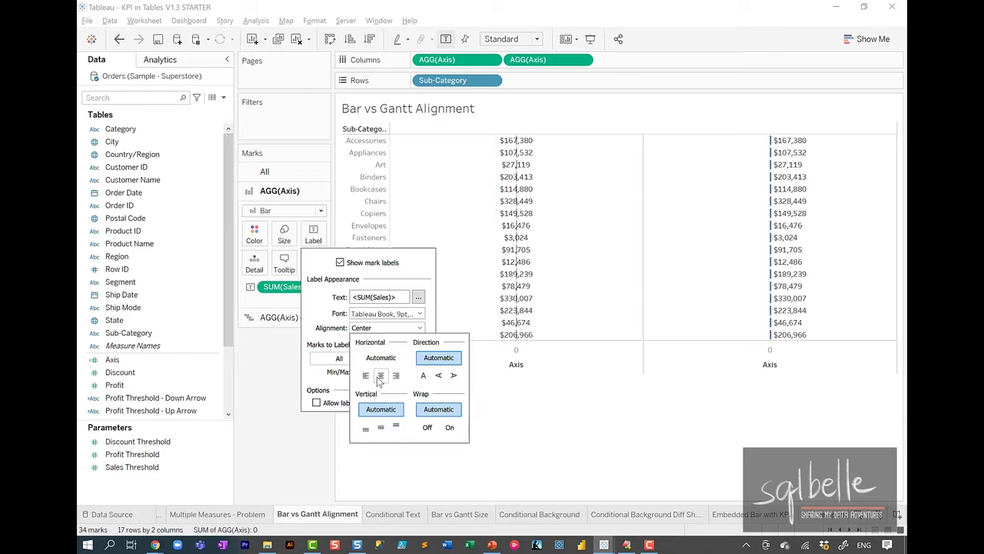
pyautogui.click(396, 375)
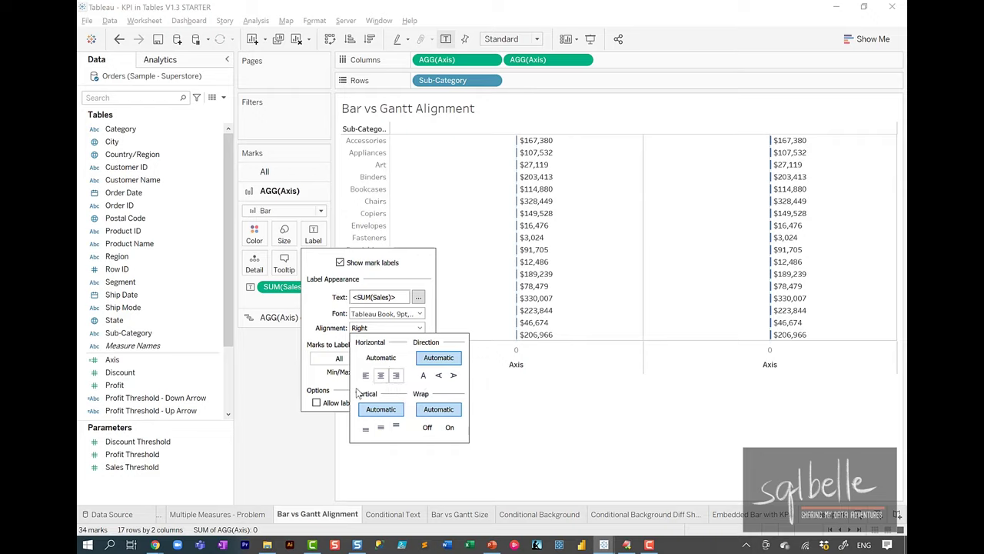
pyautogui.click(265, 346)
# Try right and center horizontal alignment for the Gantt Bar column's Sales labels and settle on left alignment.
pyautogui.click(272, 315)
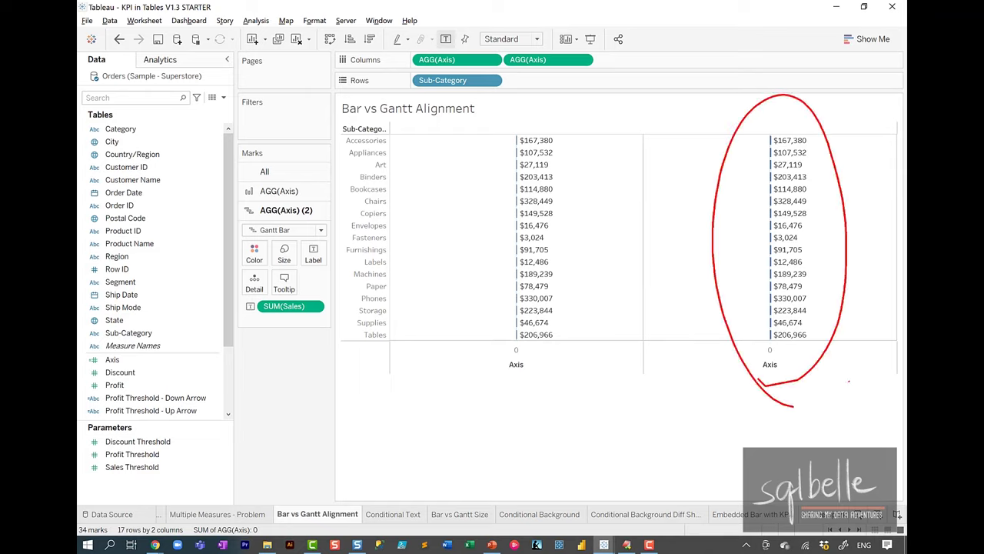
pyautogui.click(313, 254)
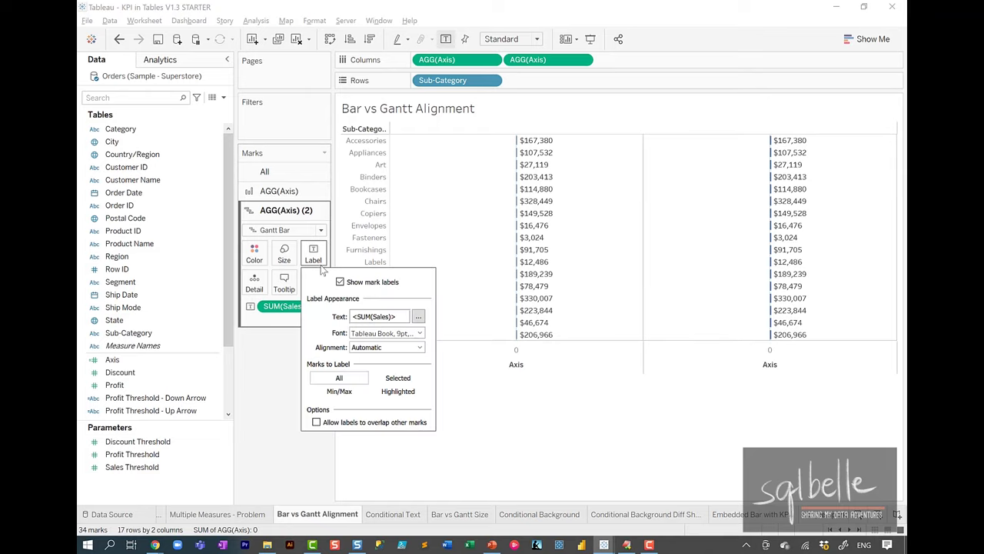
pyautogui.click(386, 346)
pyautogui.click(395, 395)
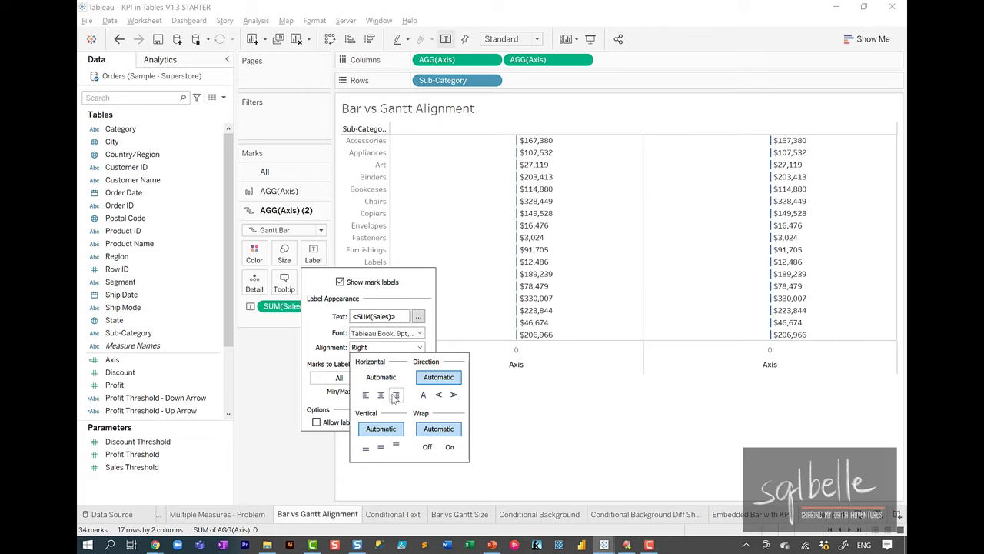
pyautogui.click(381, 395)
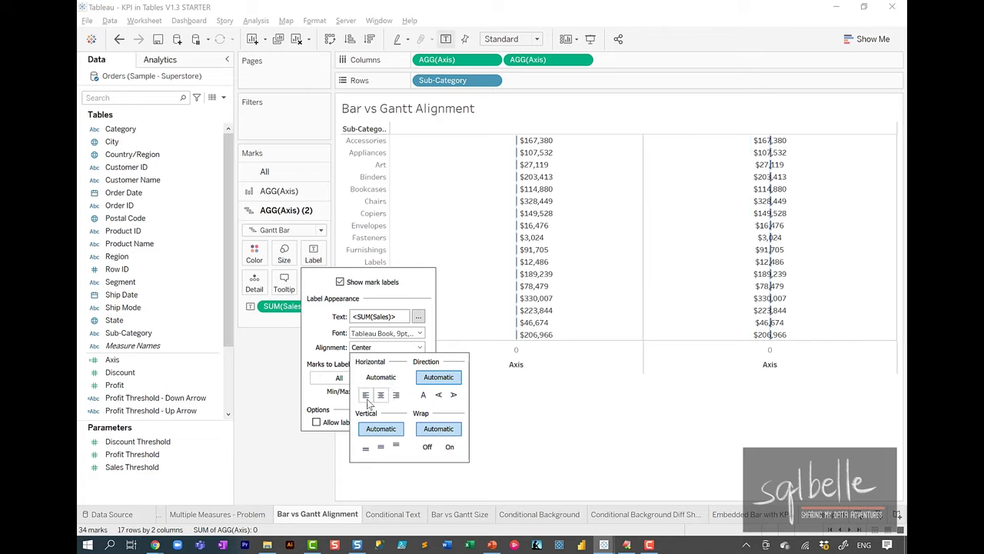
pyautogui.click(366, 395)
pyautogui.moveTo(740, 368)
pyautogui.mouseDown()
pyautogui.moveTo(767, 91)
pyautogui.moveTo(763, 408)
pyautogui.mouseUp()
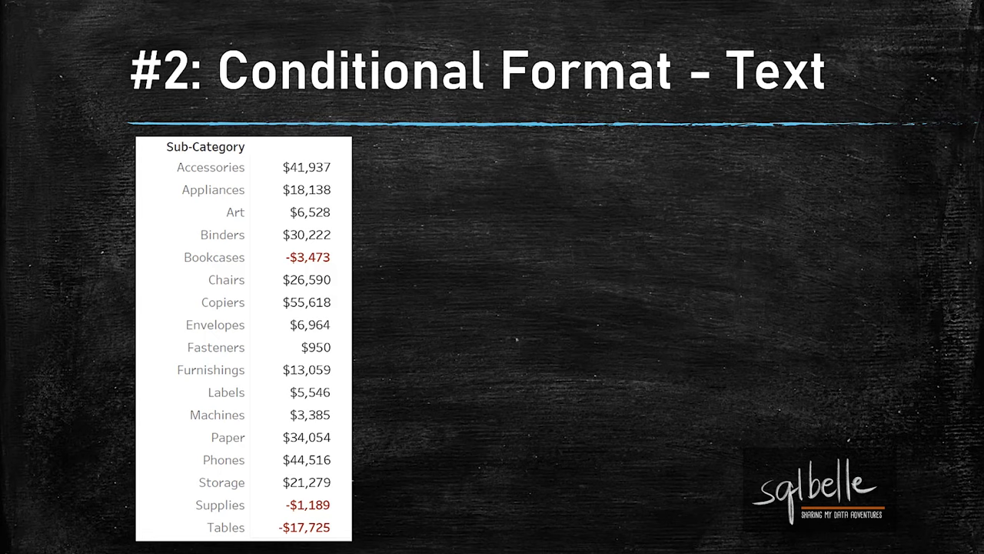
pyautogui.press('Right')
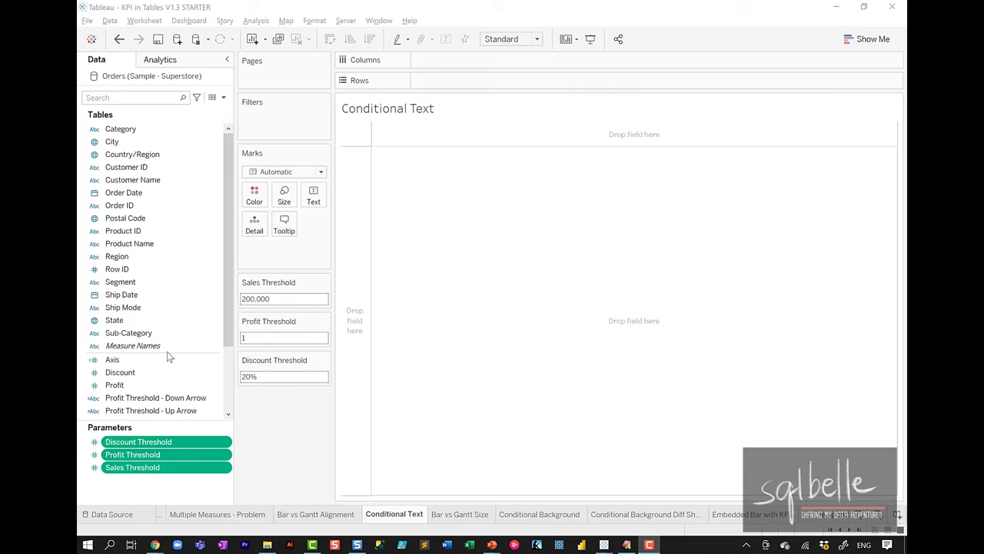
# Lay out the Conditional Text sheet with Sub-Category as rows, Axis as columns and Gantt Bar as the mark type.
pyautogui.moveTo(166, 333); pyautogui.dragTo(463, 84)
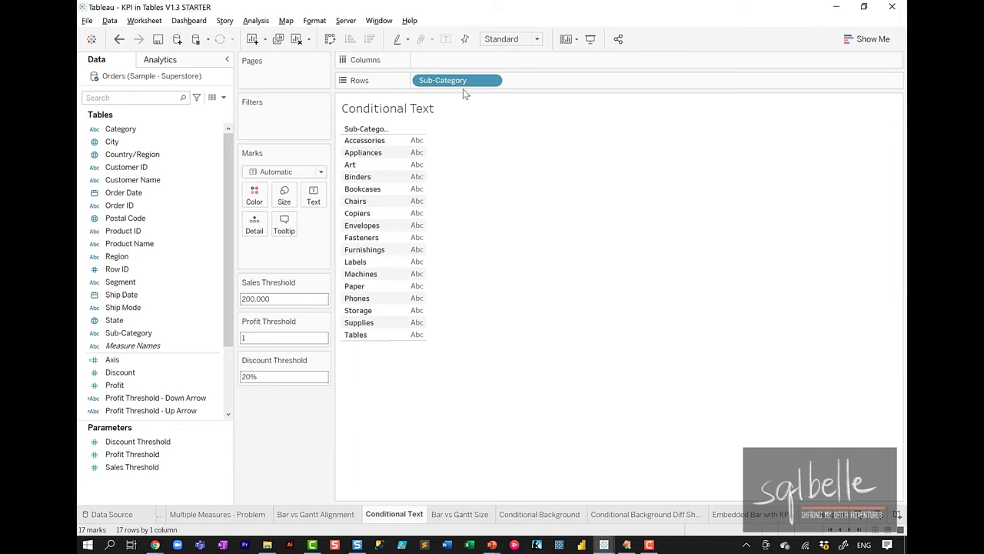
pyautogui.moveTo(130, 361); pyautogui.dragTo(508, 64)
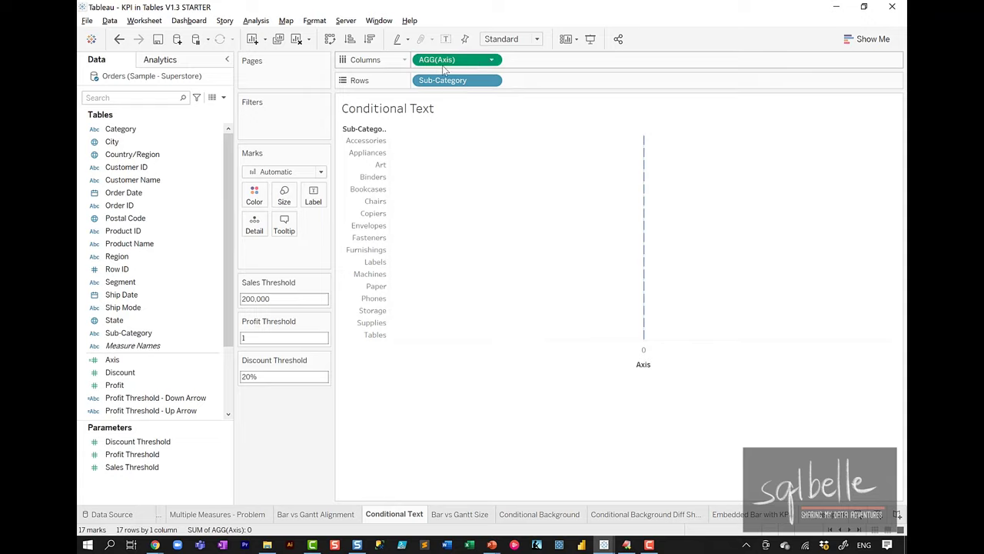
pyautogui.click(296, 173)
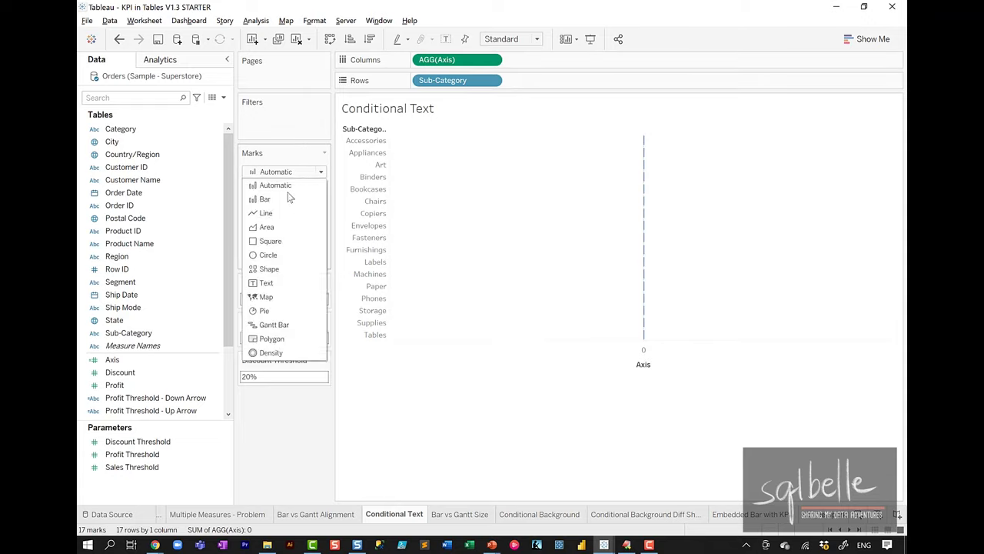
pyautogui.click(259, 322)
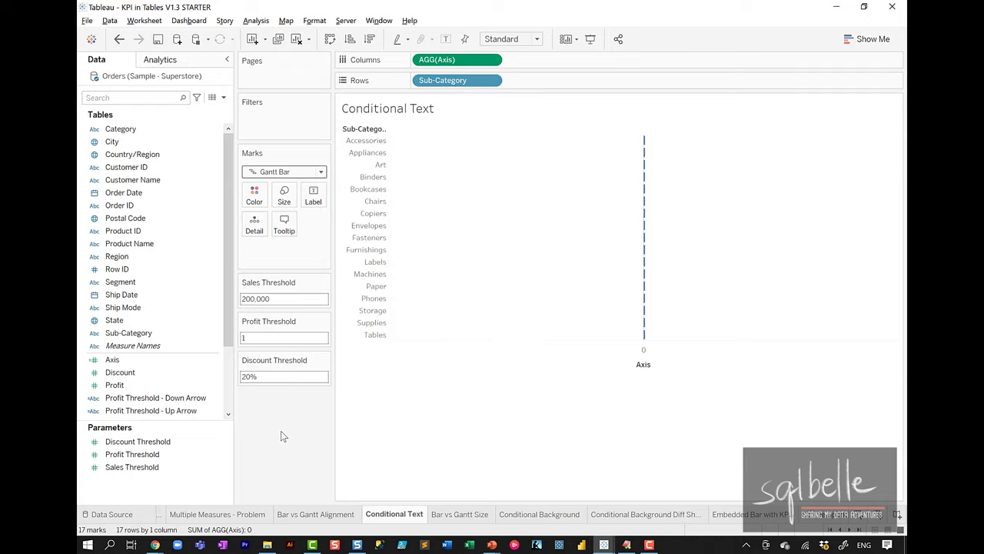
pyautogui.hotkey('ctrl', '2')
pyautogui.moveTo(317, 315)
pyautogui.mouseDown()
pyautogui.moveTo(338, 339)
pyautogui.moveTo(321, 308)
pyautogui.mouseUp()
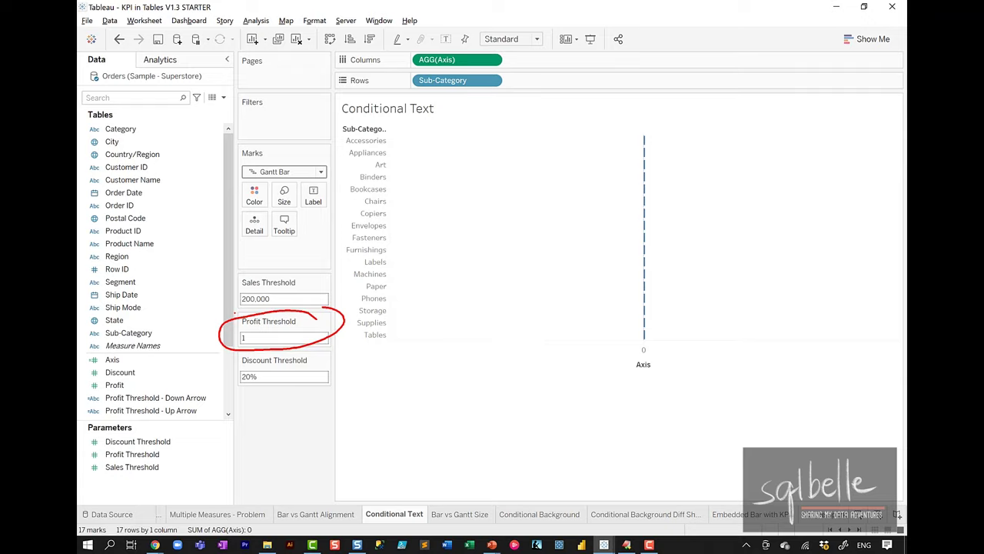
# Create a new calculated field named Profit Threshold - Equal or Above.
pyautogui.click(223, 97)
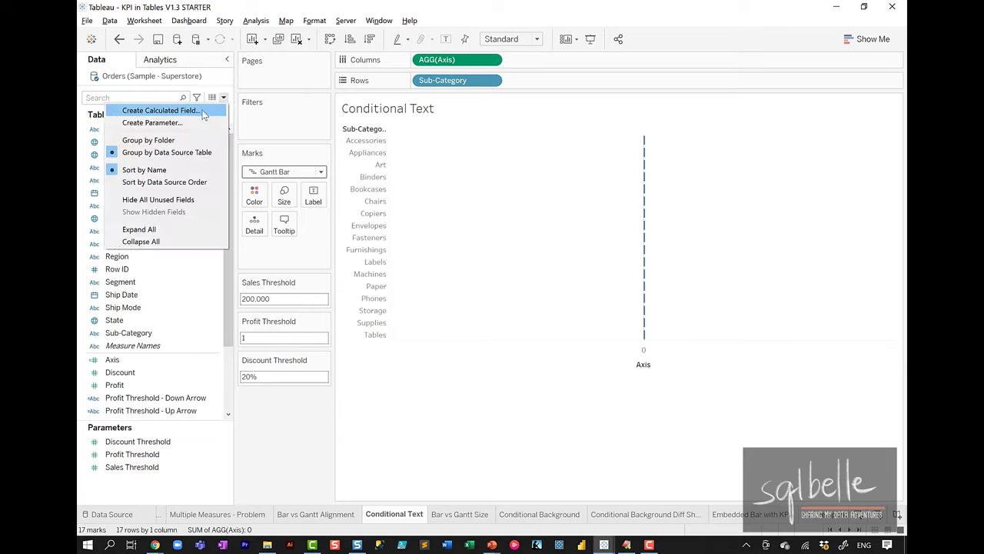
pyautogui.click(211, 106)
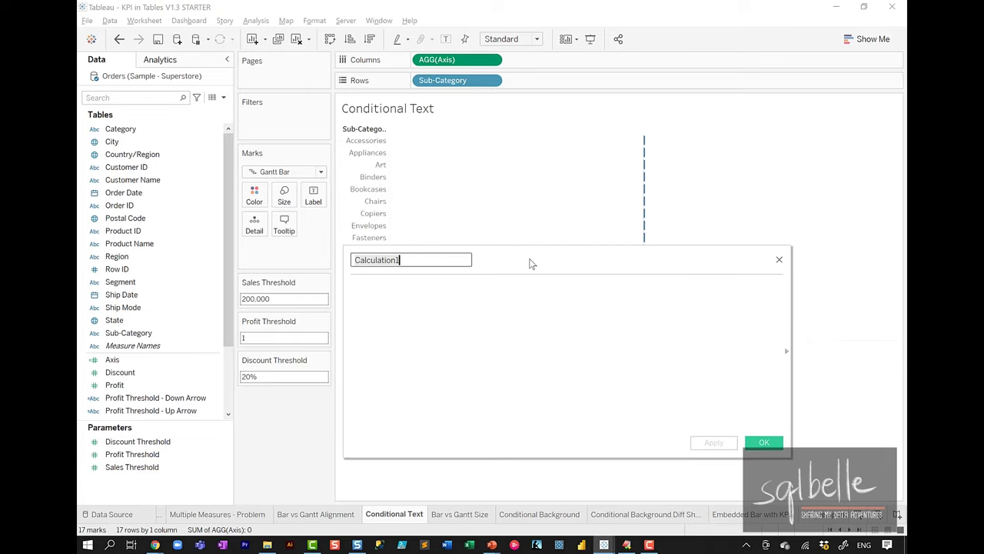
pyautogui.write('Profit ')
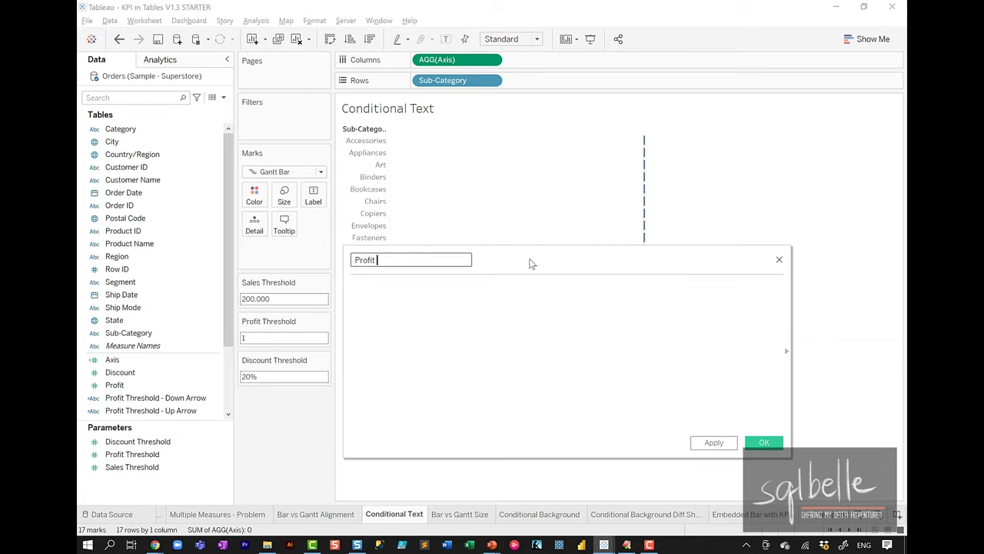
pyautogui.write('Threshold - Equal or Above')
# Enter the formula's condition as IF SUM([Profit]) >= [Profit Threshold], using the Profit Threshold parameter.
pyautogui.click(450, 294)
pyautogui.write('IF')
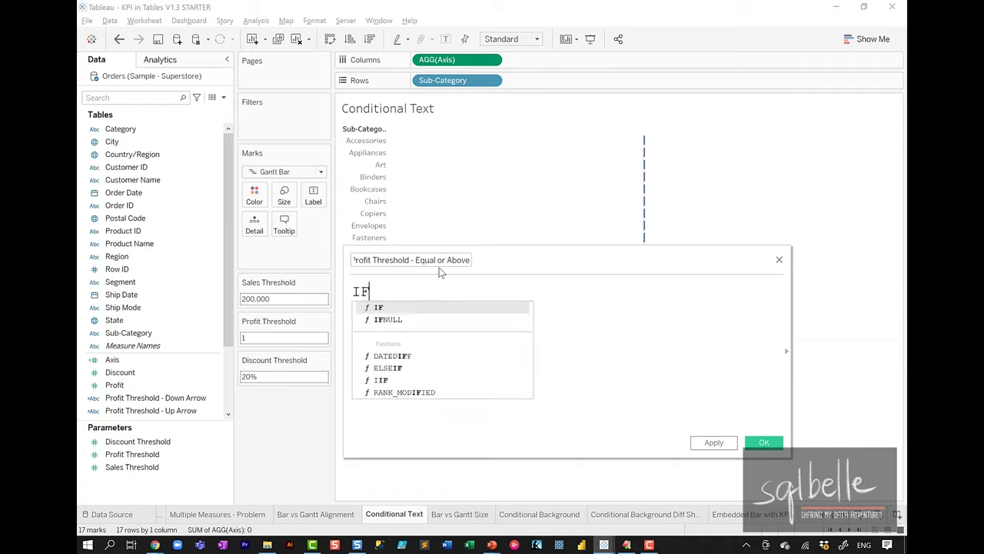
pyautogui.write(' SUM(Pro')
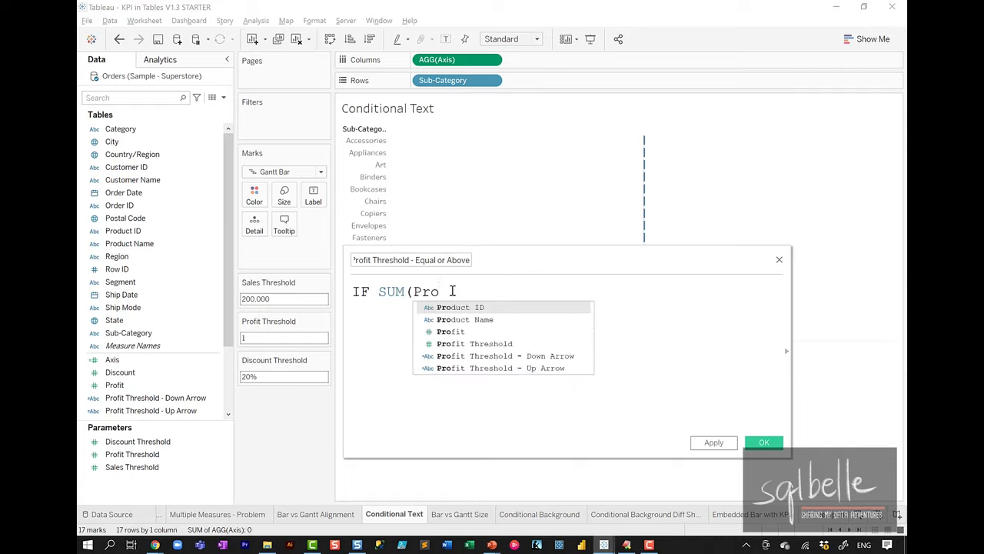
pyautogui.press('Down')
pyautogui.press('Down')
pyautogui.press('Return')
pyautogui.write(') >')
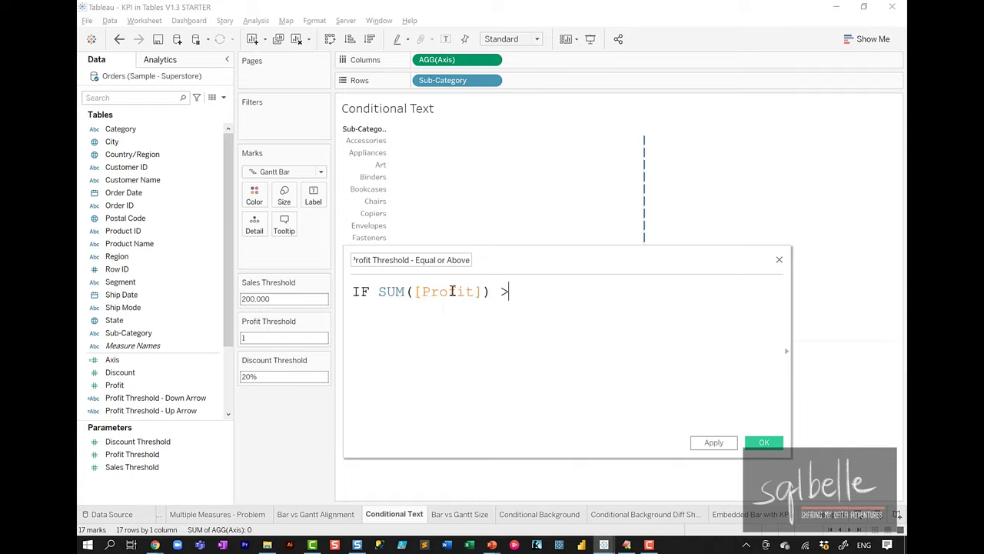
pyautogui.write('=')
pyautogui.click(140, 456)
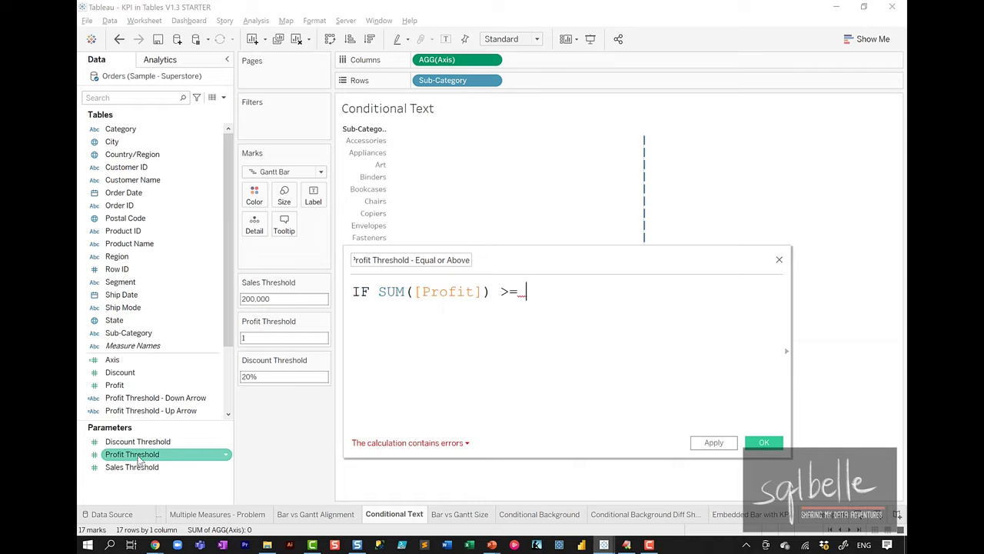
pyautogui.moveTo(139, 459); pyautogui.dragTo(550, 351)
pyautogui.press('Return')
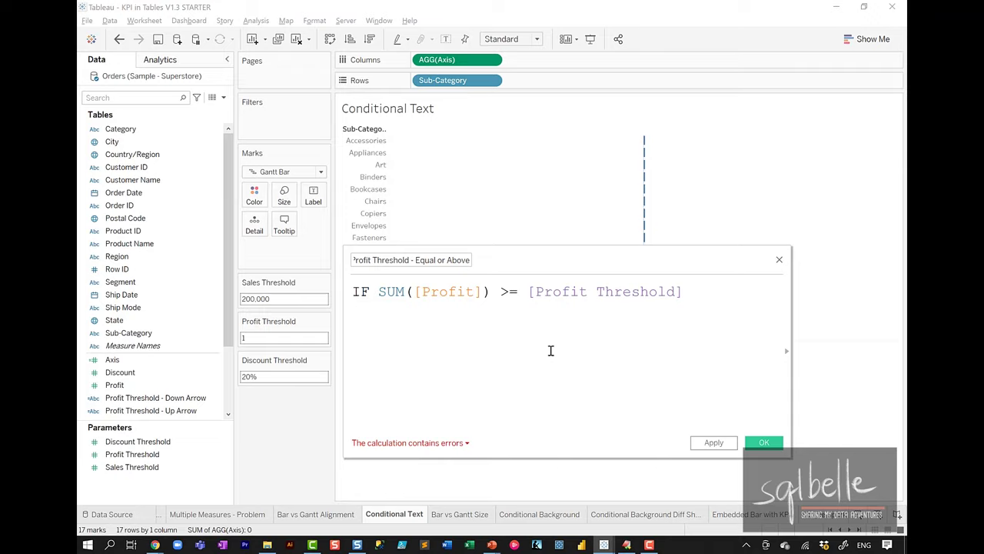
# Complete the formula with THEN SUM([Profit]) and END on separate lines and save the calculated field.
pyautogui.write('THEN SUM(Pro')
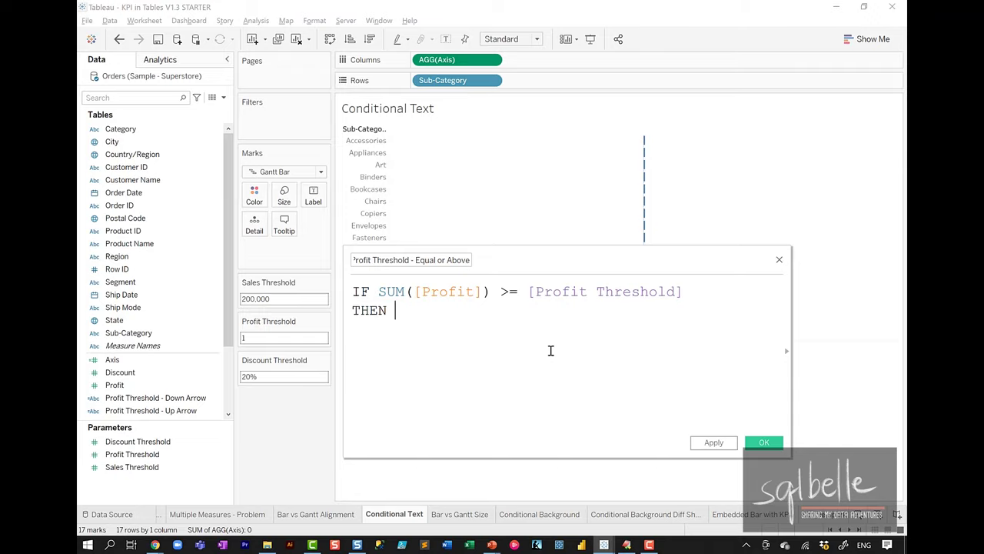
pyautogui.click(550, 350)
pyautogui.press('Return')
pyautogui.write(')')
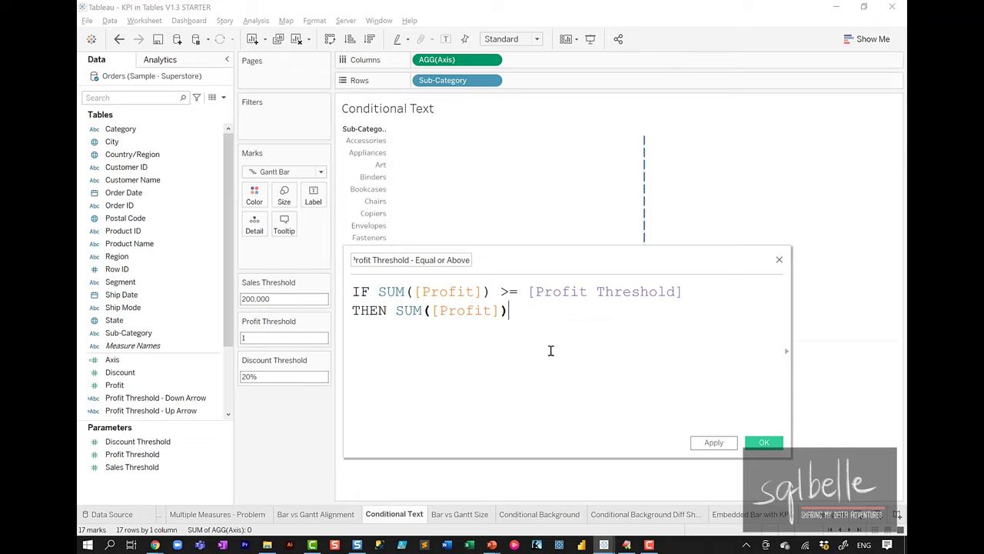
pyautogui.press('Return')
pyautogui.write('END')
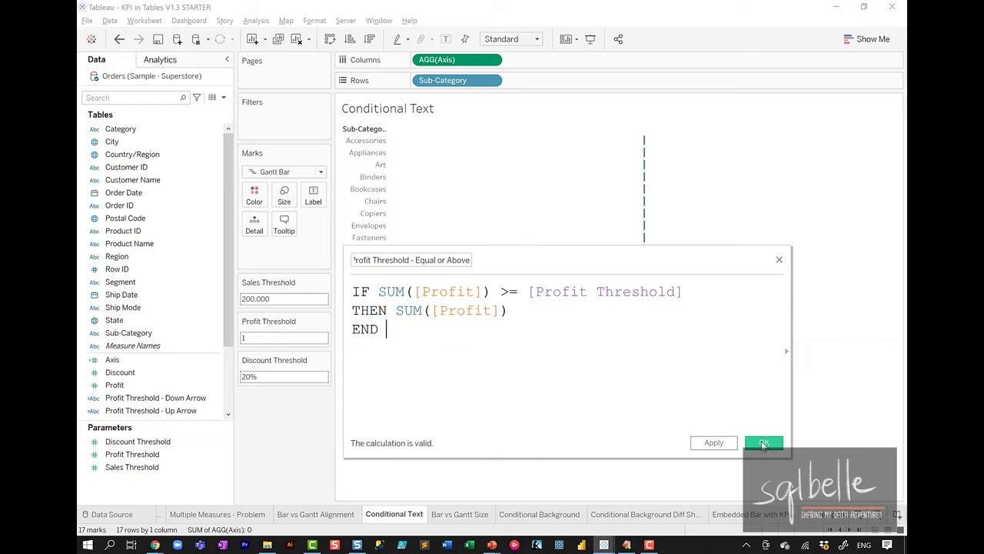
pyautogui.click(764, 443)
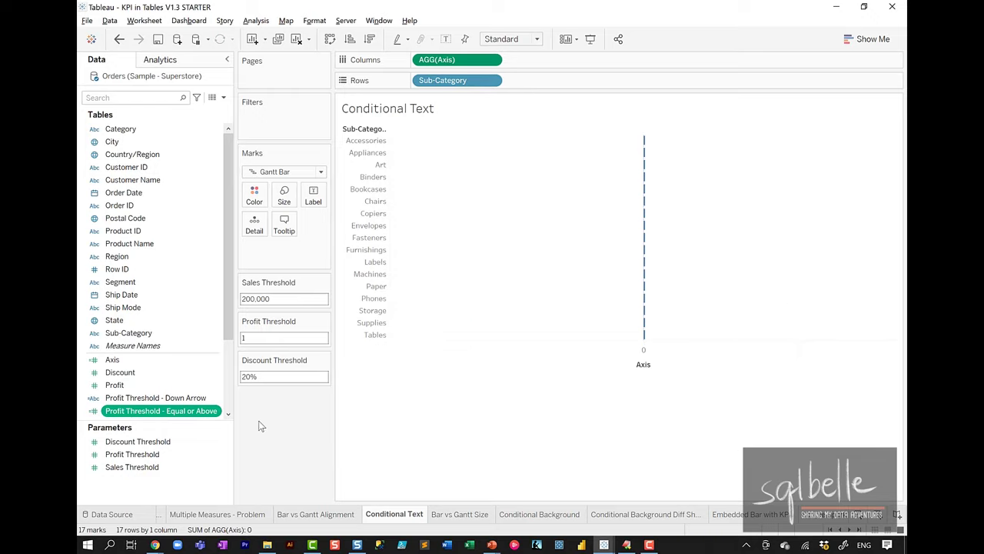
# Duplicate the Profit Threshold - Equal or Above field and rename the copy Profit Threshold - Below.
pyautogui.rightClick(190, 412)
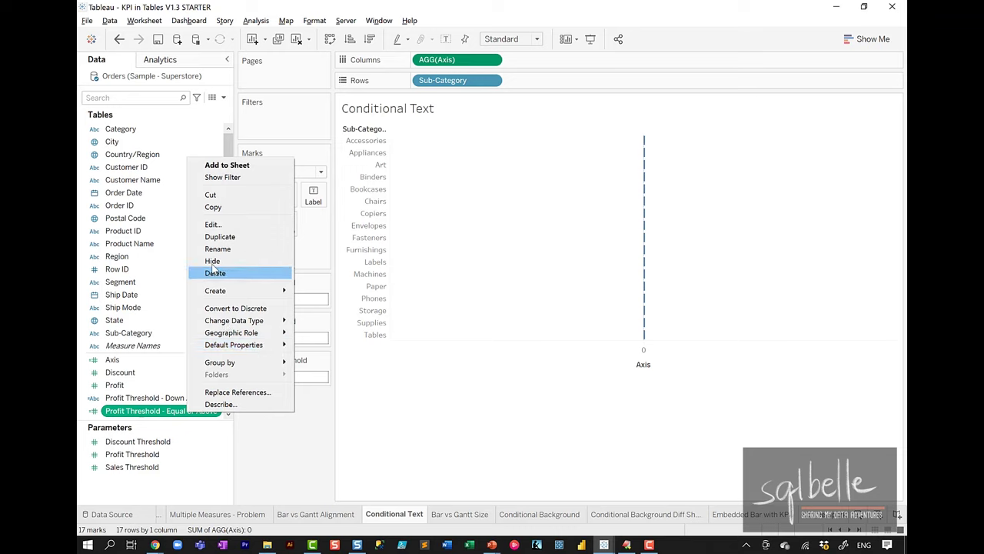
pyautogui.click(220, 236)
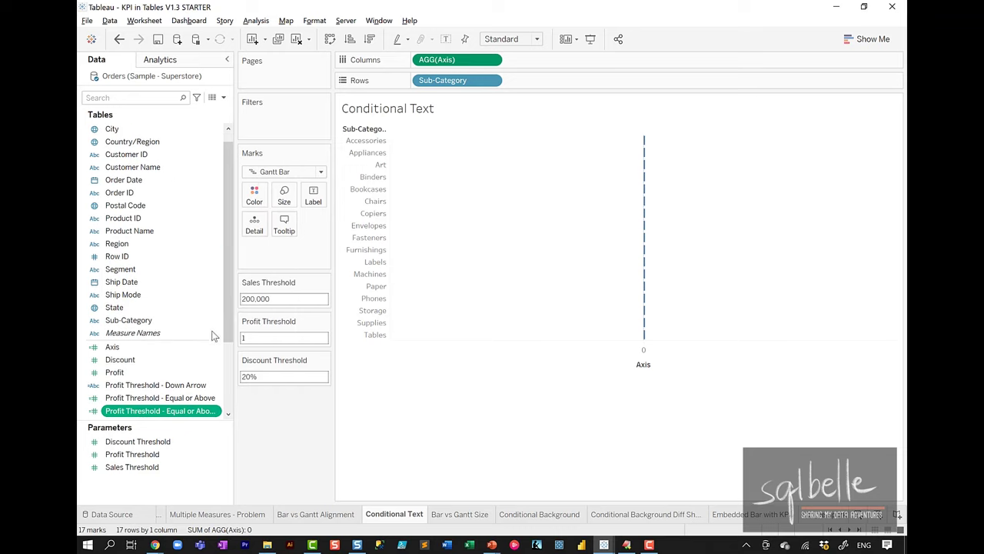
pyautogui.rightClick(218, 411)
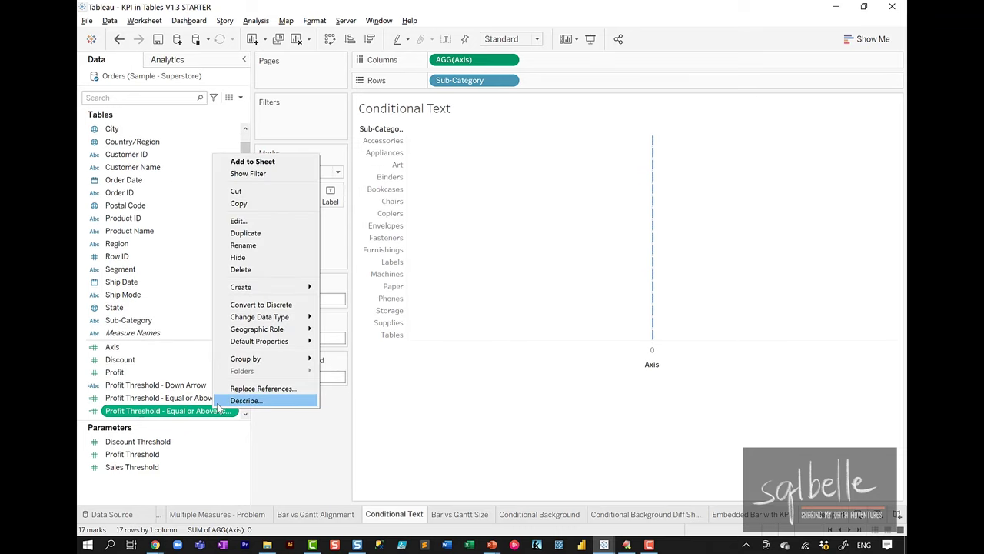
pyautogui.click(235, 221)
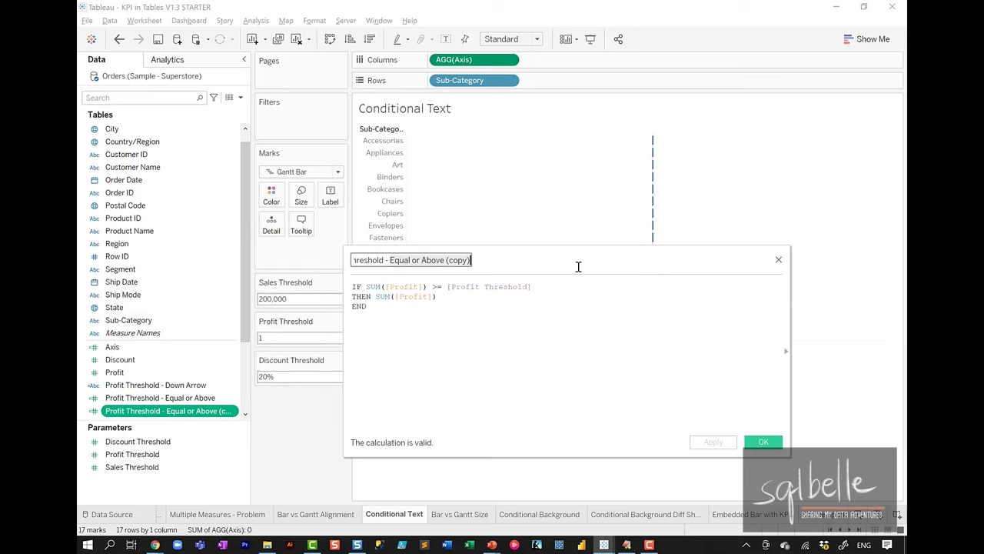
pyautogui.press('BackSpace')
pyautogui.press('BackSpace')
pyautogui.press('BackSpace')
pyautogui.press('BackSpace')
pyautogui.press('BackSpace')
pyautogui.press('BackSpace')
pyautogui.press('BackSpace')
pyautogui.press('BackSpace')
pyautogui.press('BackSpace')
pyautogui.press('BackSpace')
pyautogui.press('BackSpace')
pyautogui.press('BackSpace')
pyautogui.press('BackSpace')
pyautogui.press('BackSpace')
pyautogui.press('BackSpace')
pyautogui.press('BackSpace')
pyautogui.press('BackSpace')
pyautogui.press('BackSpace')
pyautogui.press('BackSpace')
pyautogui.press('BackSpace')
pyautogui.write('Below')
# Change the comparison operator in the Profit Threshold - Below formula to < and save the field.
pyautogui.click(545, 298)
pyautogui.keyDown('ctrl'); pyautogui.scroll(3, 544, 299); pyautogui.keyUp('ctrl')
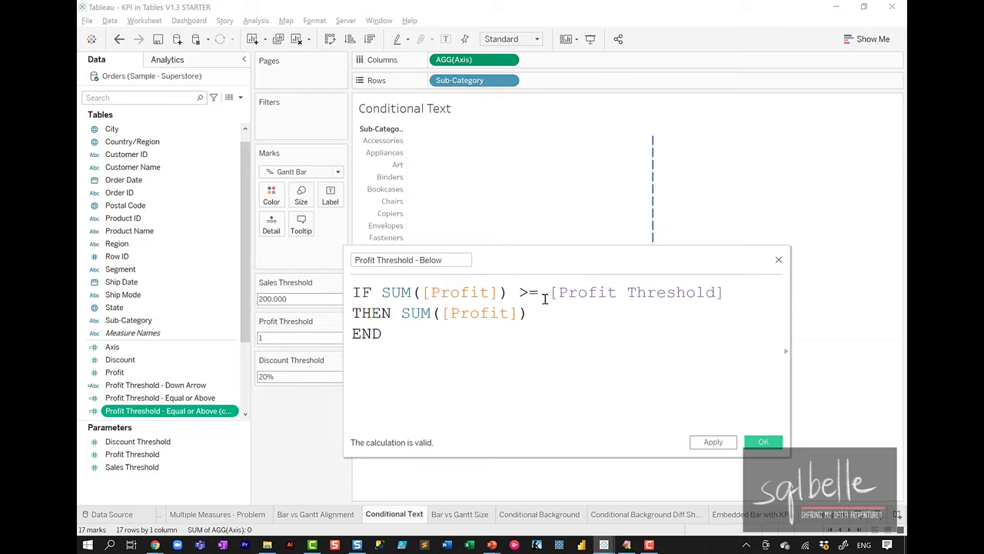
pyautogui.moveTo(539, 293); pyautogui.dragTo(522, 293)
pyautogui.write('<')
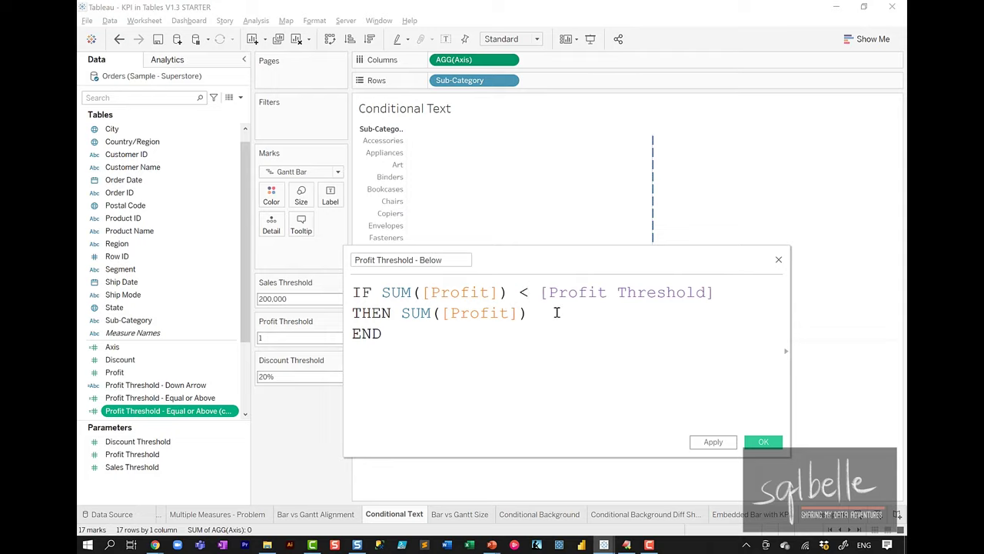
pyautogui.click(763, 443)
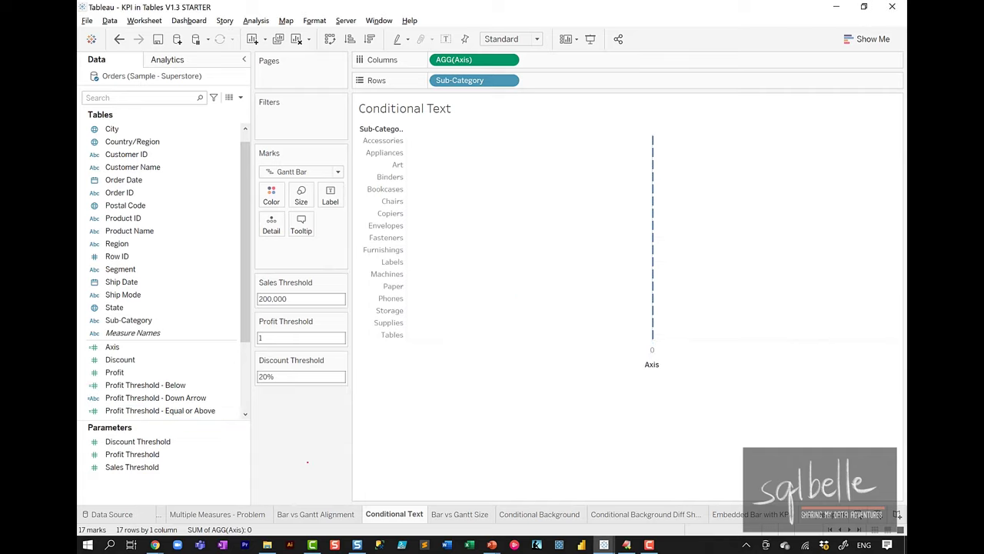